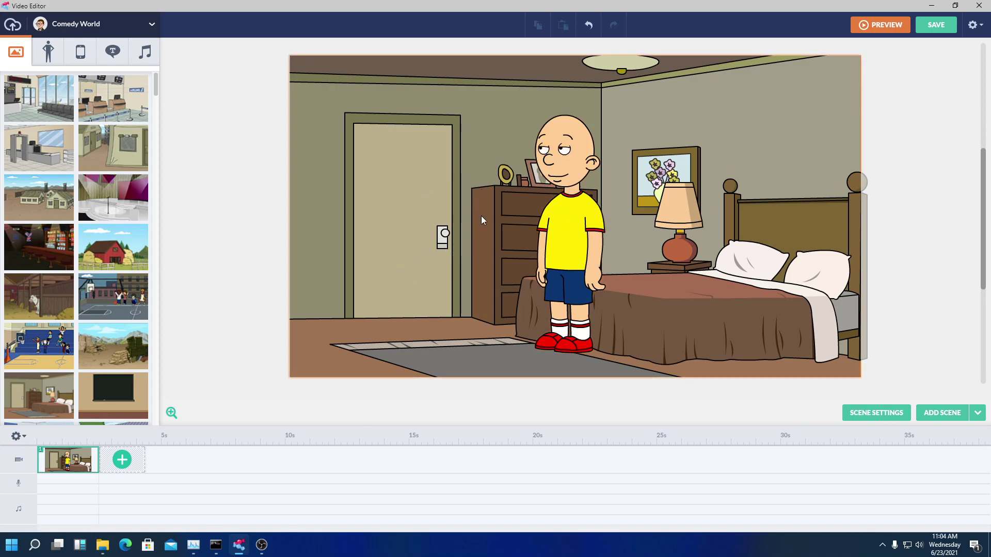
# - Check the door's scene settings, then bring the File Explorer window to the front
pyautogui.click(351, 121)
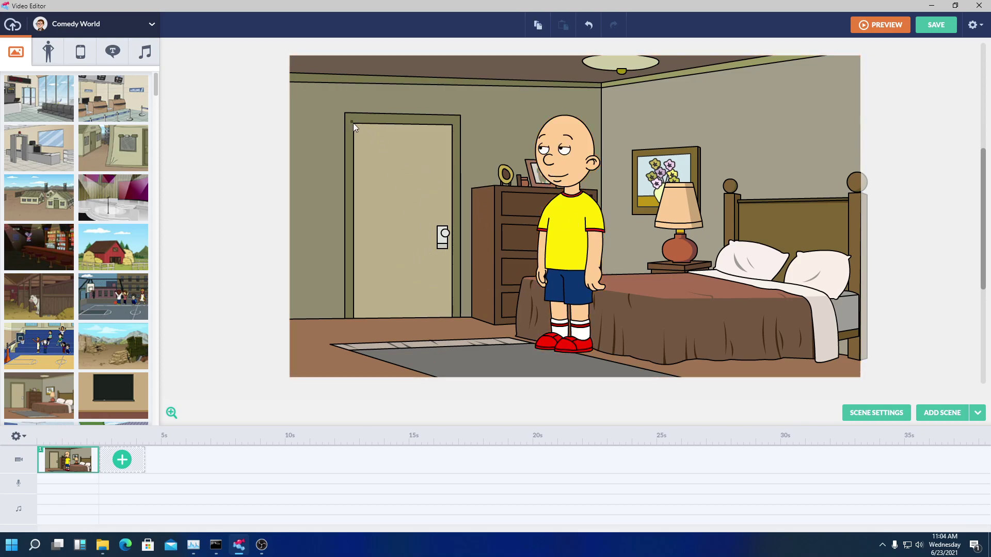
pyautogui.click(455, 308)
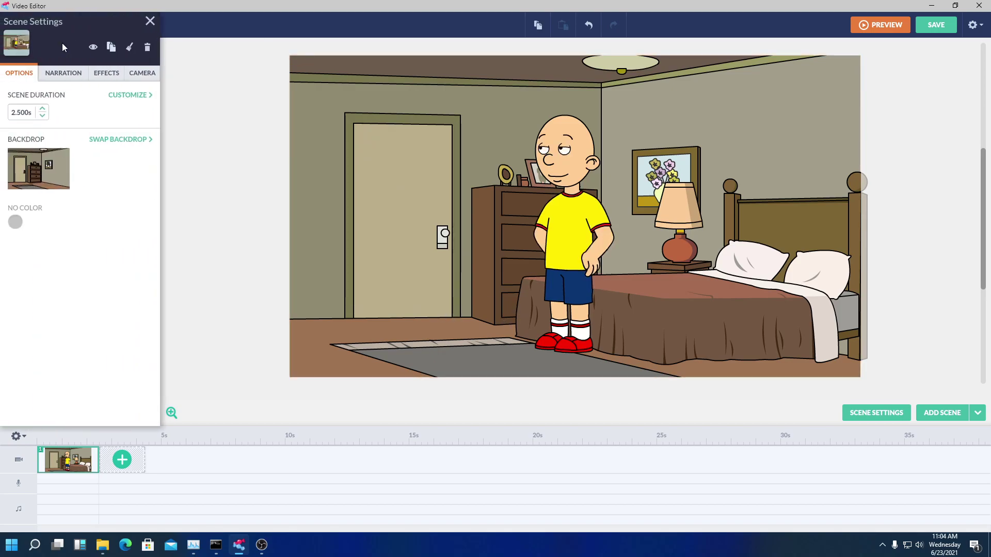
pyautogui.click(149, 21)
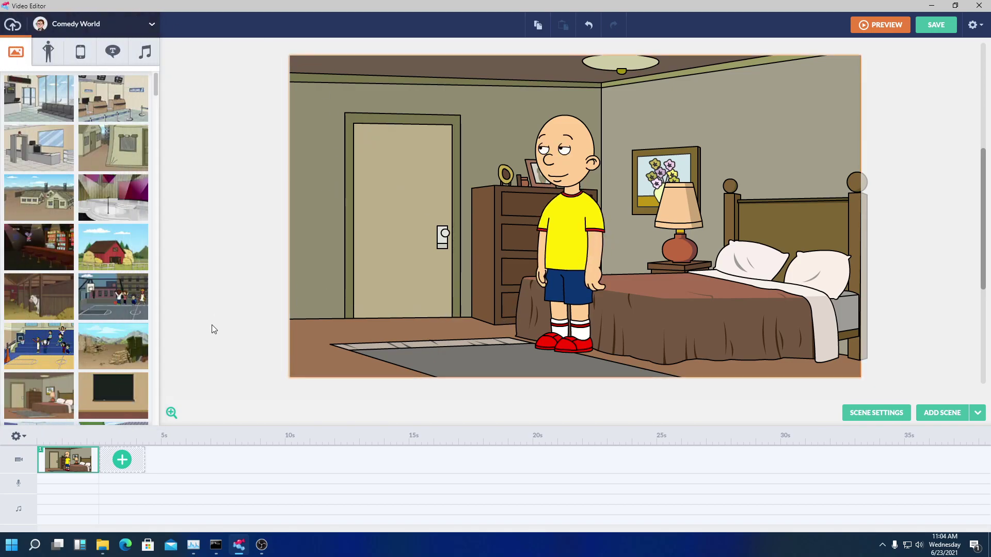
pyautogui.moveTo(102, 546)
pyautogui.click(56, 496)
# - Open the IVONA Eric And Jennifer TTS archive from Downloads and browse to voices > American English
pyautogui.click(60, 181)
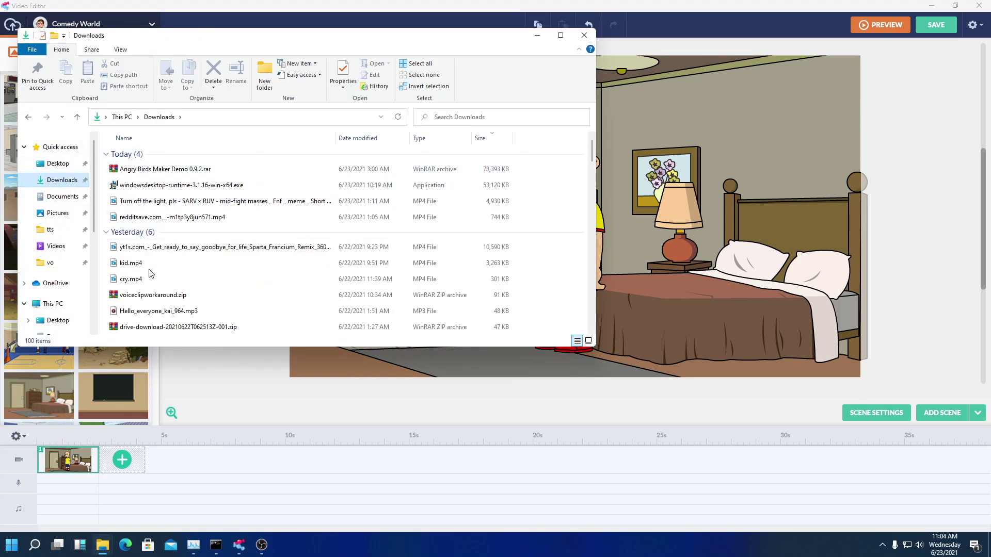
pyautogui.scroll(-1, 142, 310)
pyautogui.click(141, 327)
pyautogui.doubleClick(140, 327)
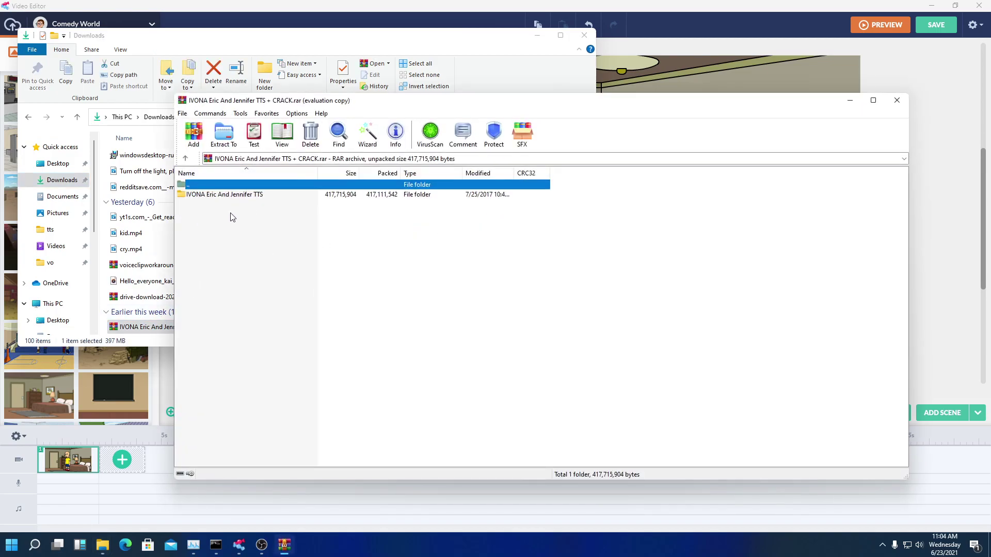
pyautogui.doubleClick(221, 195)
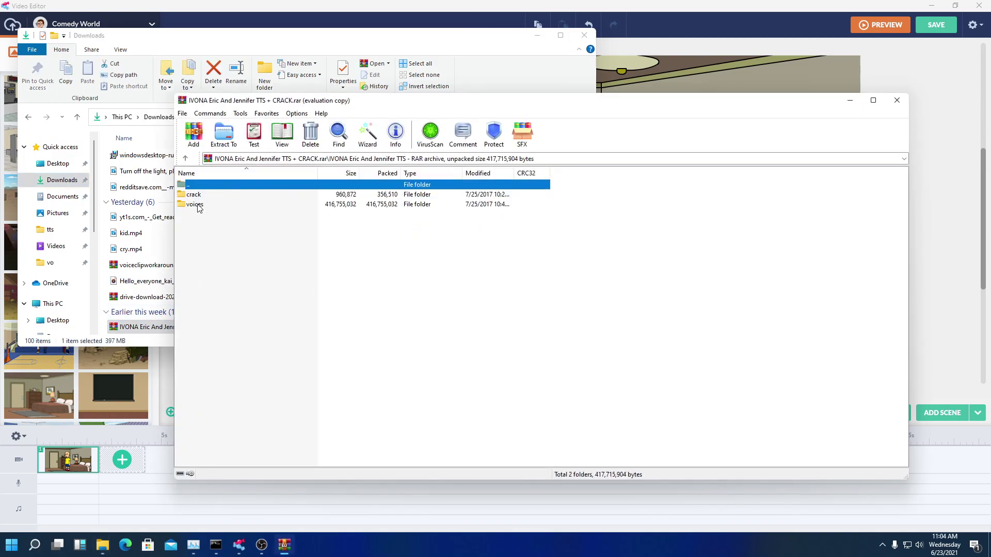
pyautogui.doubleClick(194, 204)
pyautogui.doubleClick(194, 194)
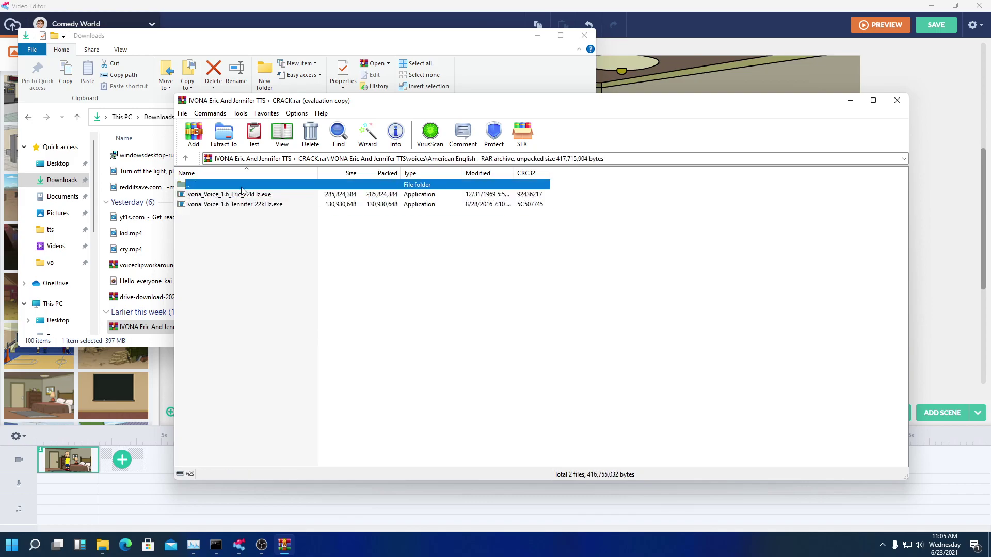
# - Look over the Eric and Jennifer installers, then go back up and open the crack folder
pyautogui.click(254, 198)
pyautogui.click(255, 204)
pyautogui.click(255, 196)
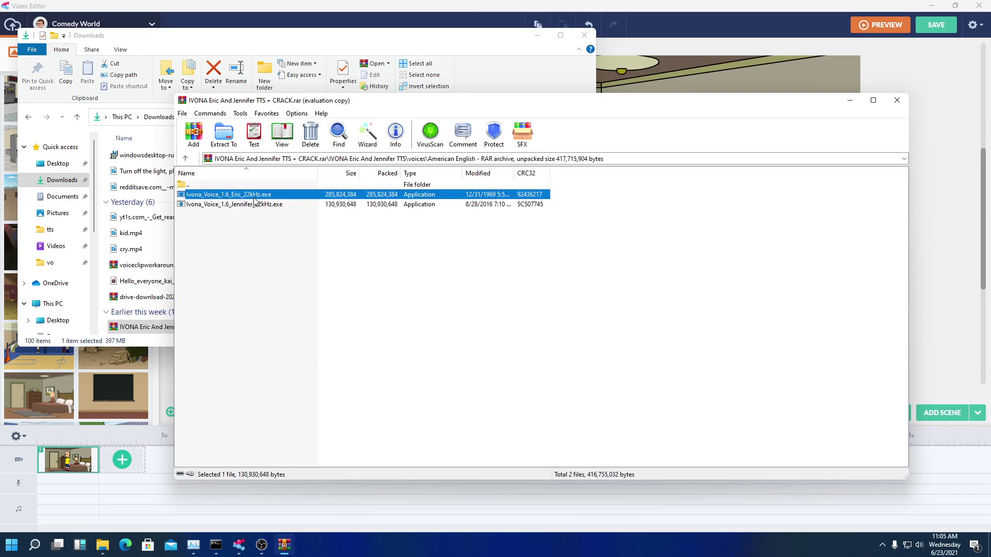
pyautogui.doubleClick(206, 186)
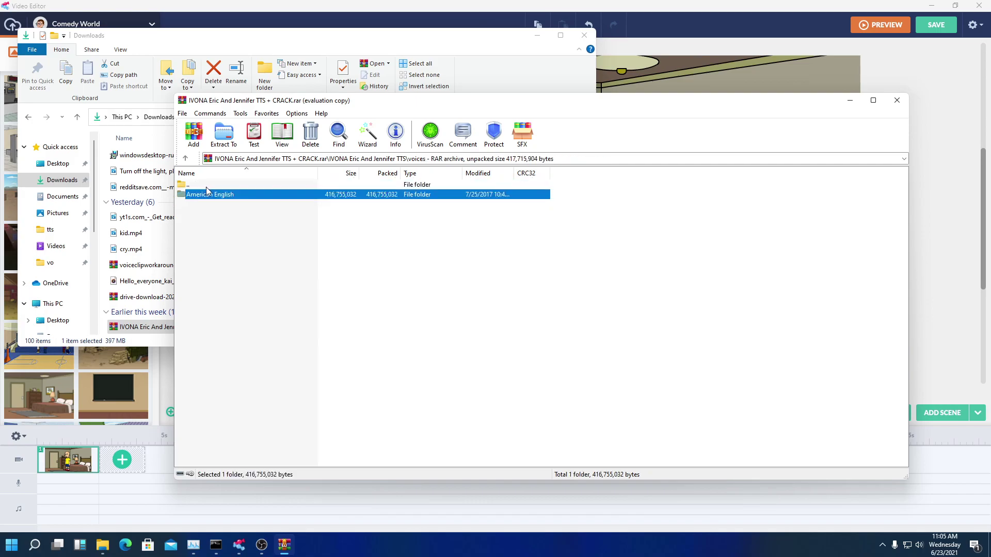
pyautogui.doubleClick(208, 186)
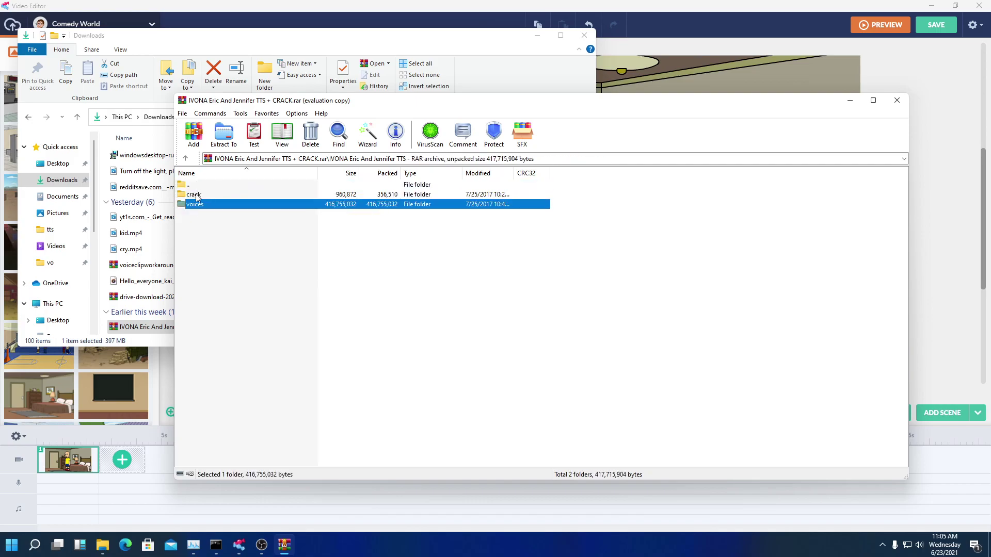
pyautogui.doubleClick(196, 196)
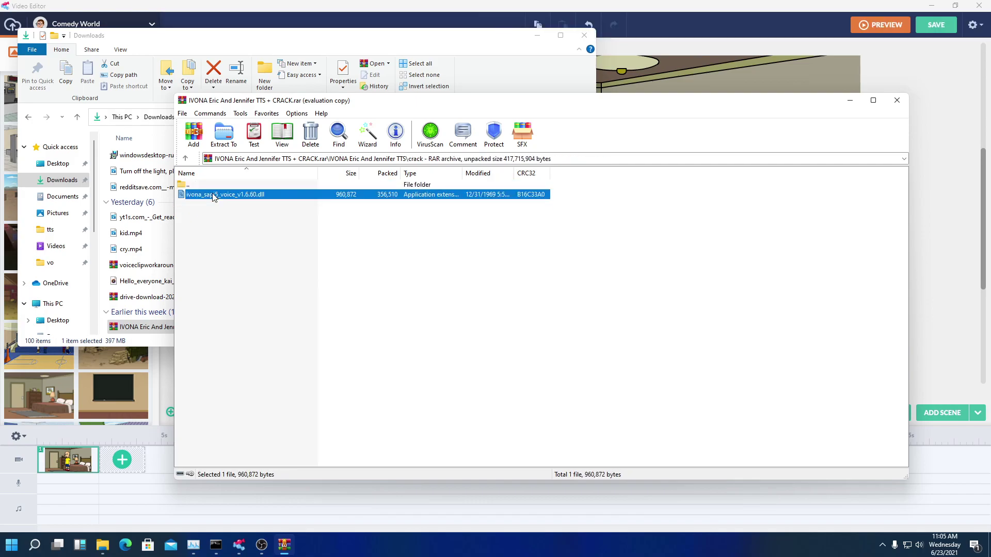
pyautogui.scroll(-5, 75, 283)
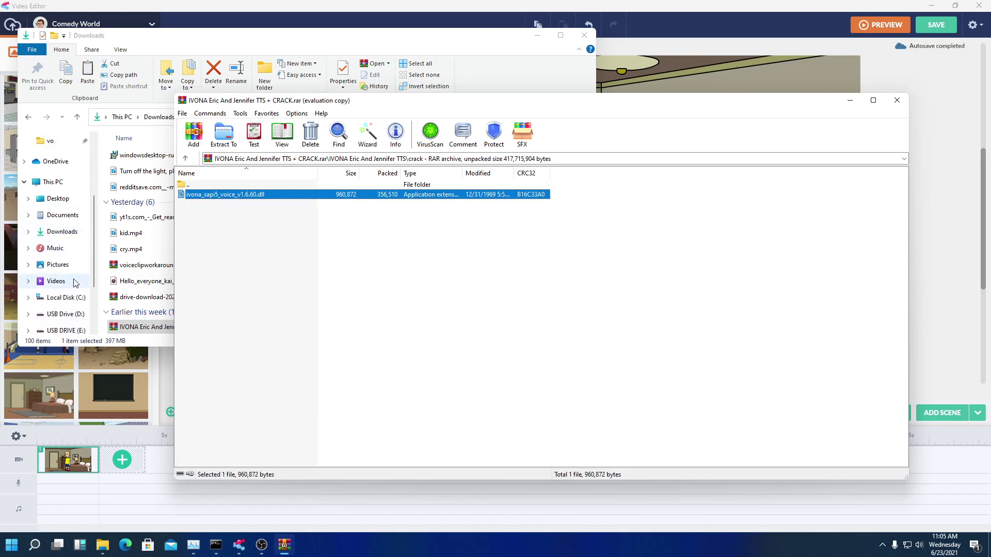
# - Navigate to C:\Program Files (x86)\IVONA\IVONA 2 Voice\x86
pyautogui.click(71, 299)
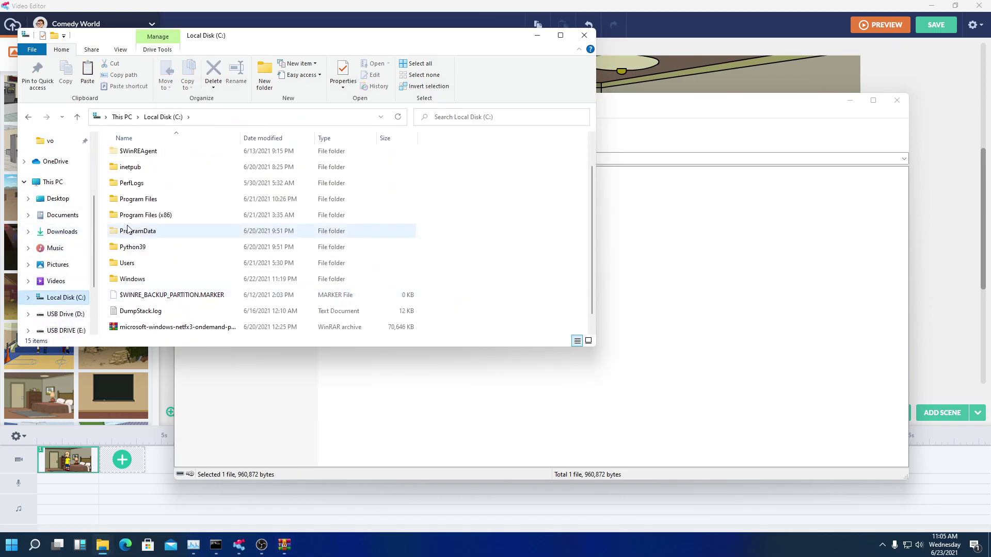
pyautogui.doubleClick(145, 215)
pyautogui.scroll(-4, 174, 218)
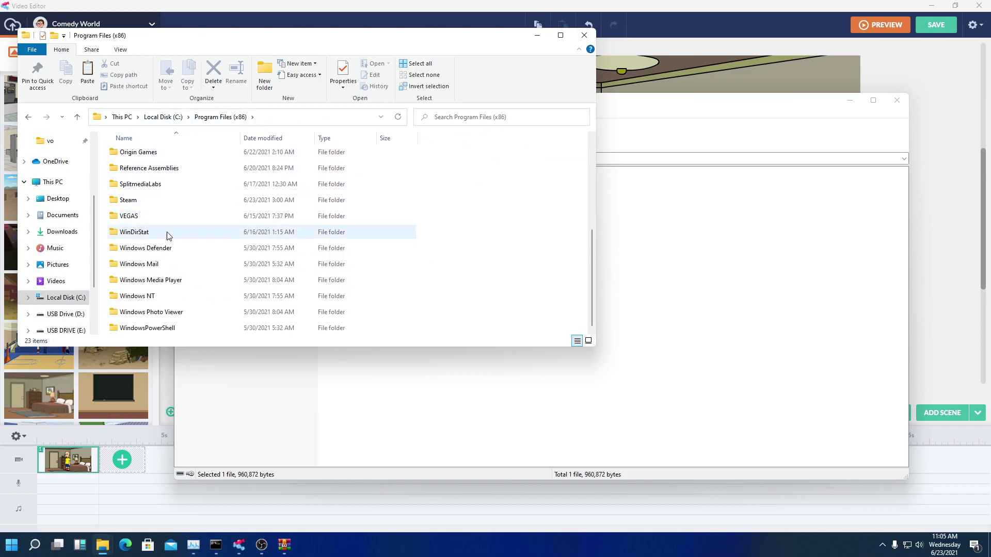
pyautogui.scroll(2, 148, 261)
pyautogui.scroll(2, 144, 250)
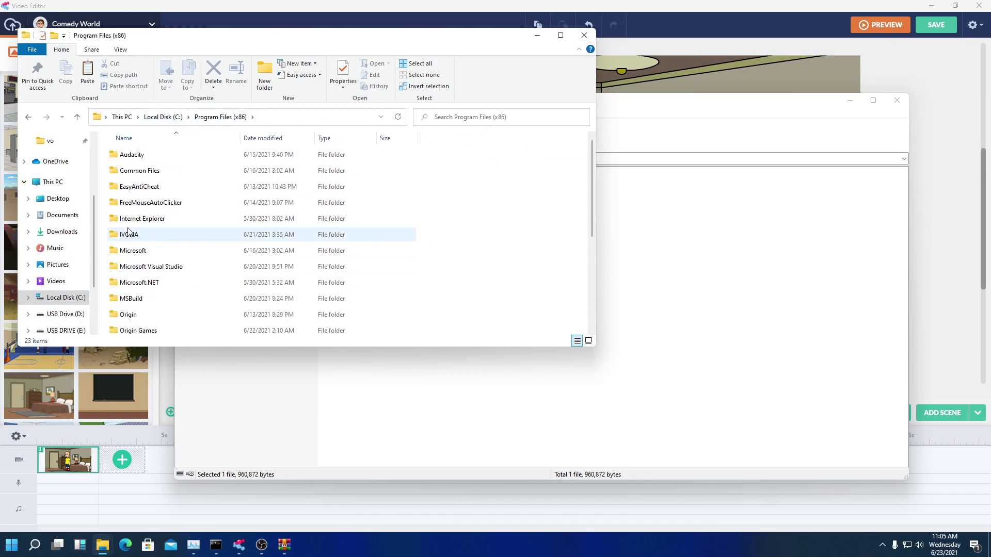
pyautogui.doubleClick(137, 233)
pyautogui.doubleClick(132, 155)
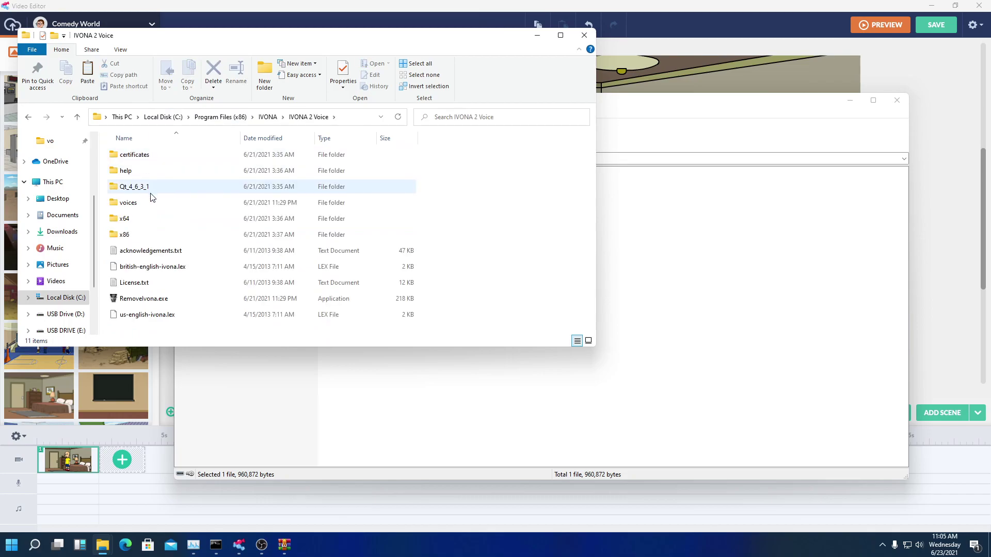
pyautogui.click(145, 232)
pyautogui.doubleClick(145, 233)
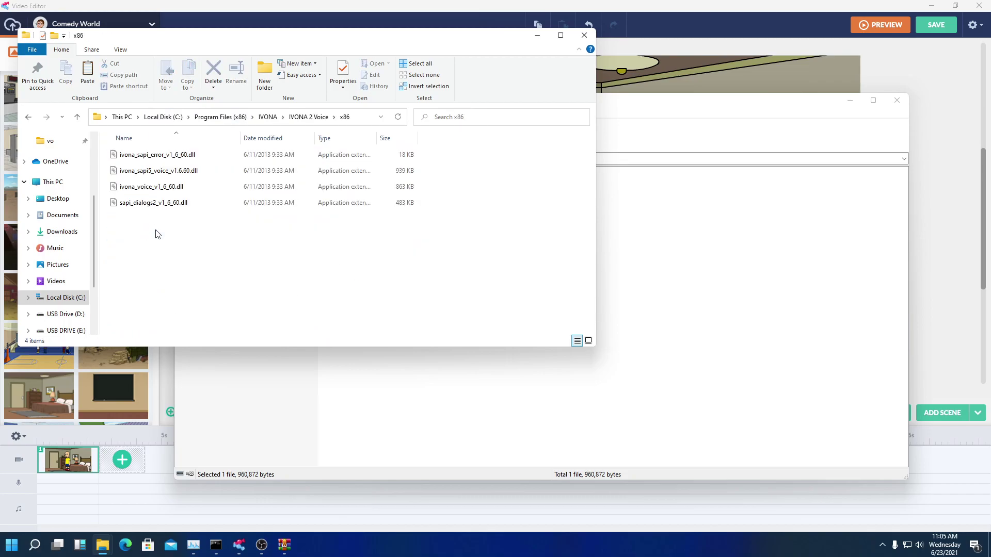
# - Paste ivona_sapi5_voice_v1.6.60.dll, skip replacing the existing file, and close Explorer
pyautogui.hotkey('ctrl', 'v')
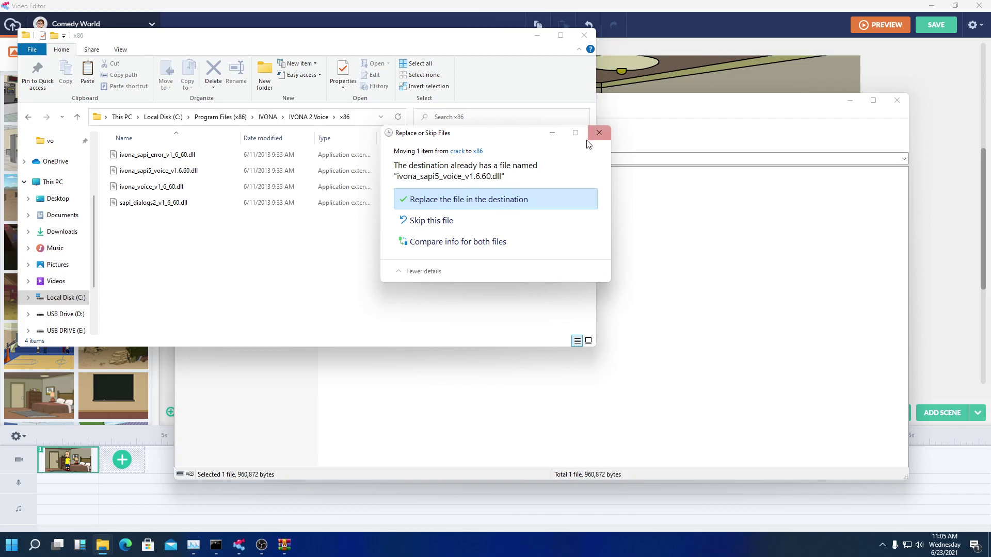
pyautogui.click(599, 132)
pyautogui.click(584, 38)
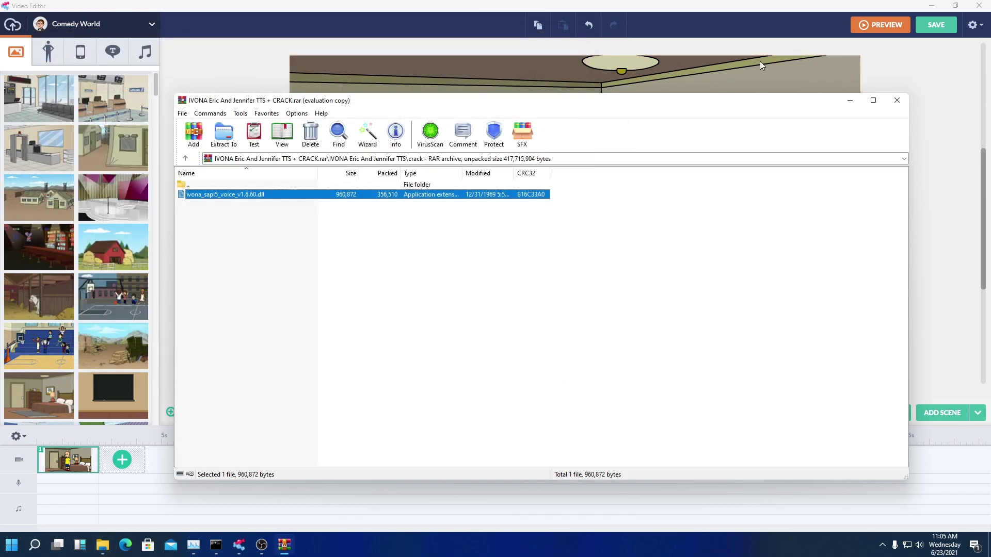
# - Close WinRAR and bring File Explorer back, moving its window up and left
pyautogui.click(896, 100)
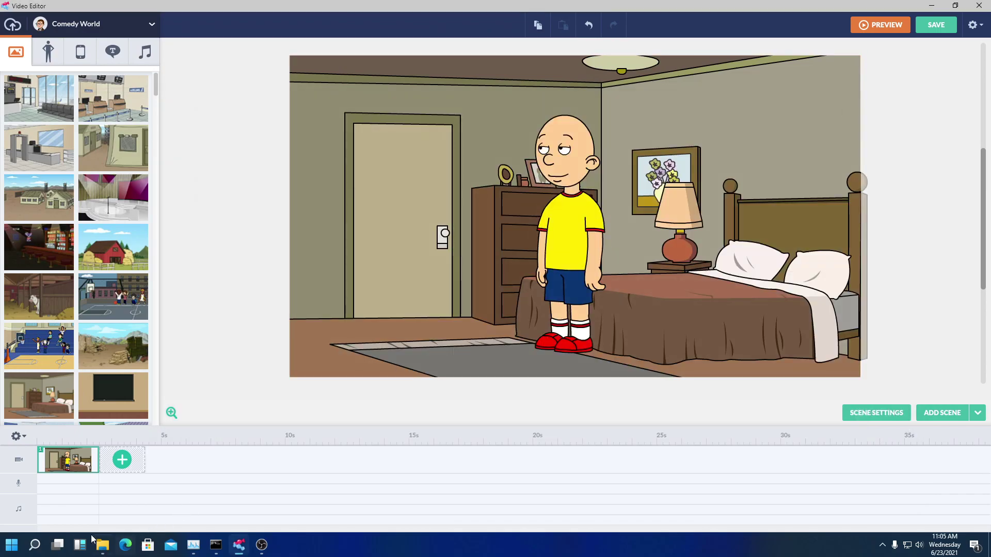
pyautogui.click(103, 545)
pyautogui.moveTo(646, 89); pyautogui.dragTo(460, 122)
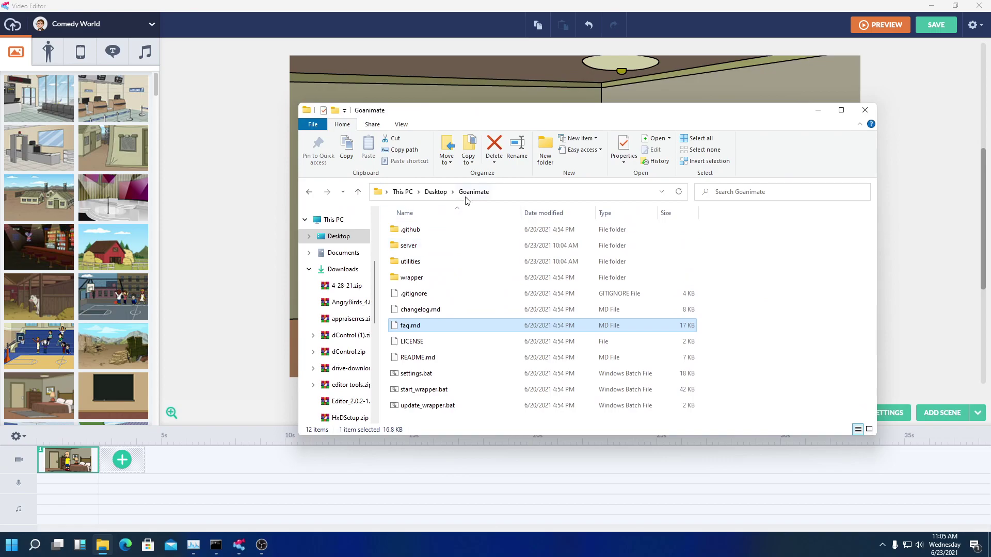
# - Browse Desktop > wrapper-offline-beta-main > server > vo, then return to wrapper-offline-beta-main
pyautogui.click(438, 192)
pyautogui.doubleClick(413, 293)
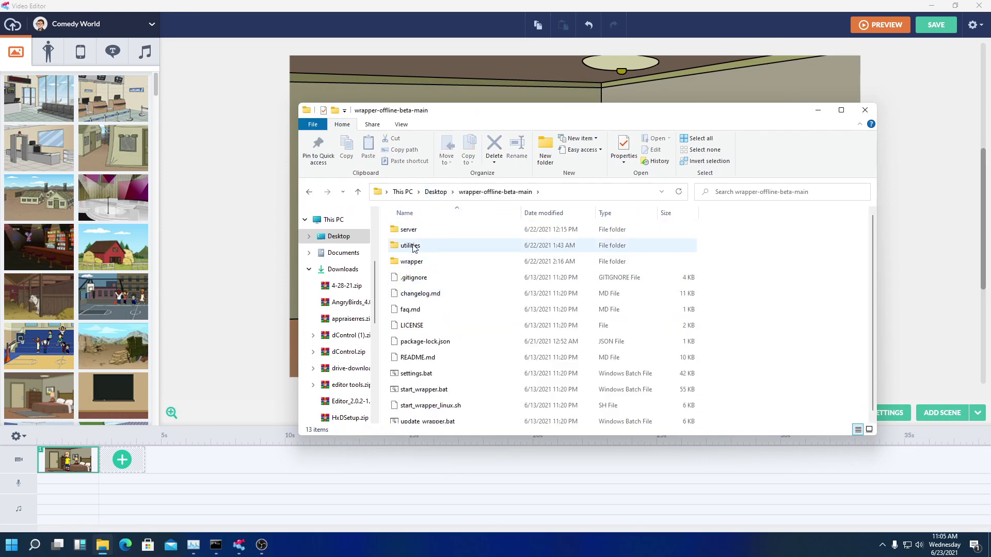
pyautogui.click(418, 232)
pyautogui.doubleClick(418, 235)
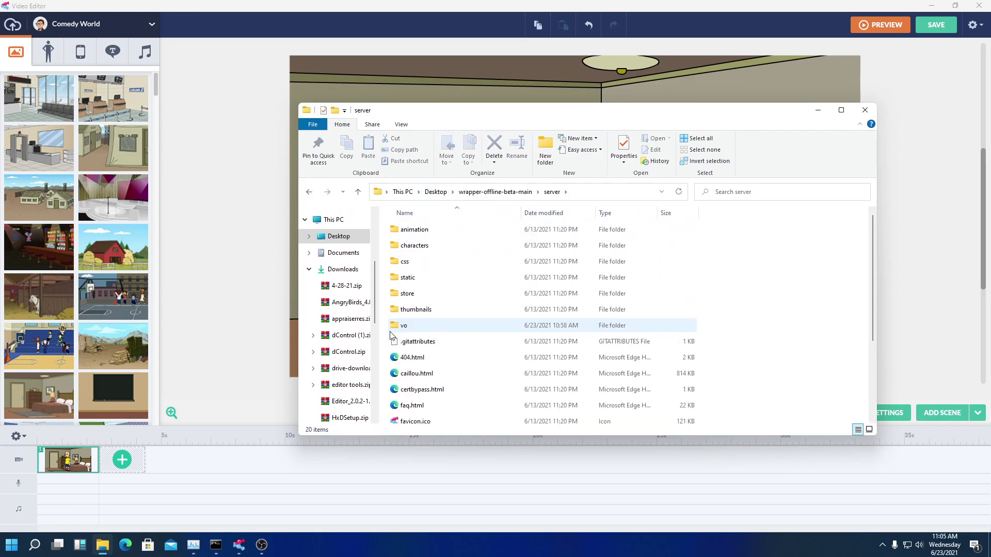
pyautogui.rightClick(731, 283)
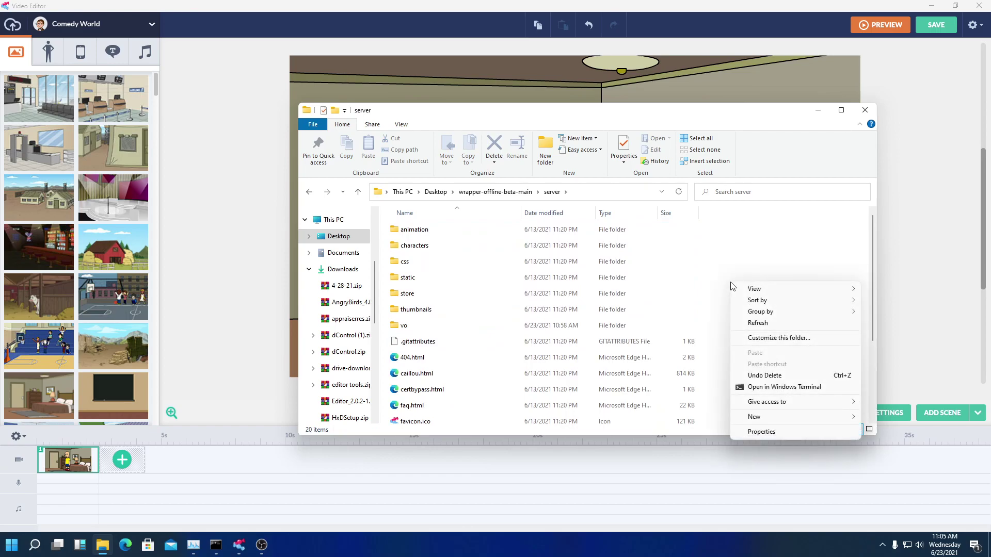
pyautogui.moveTo(775, 419)
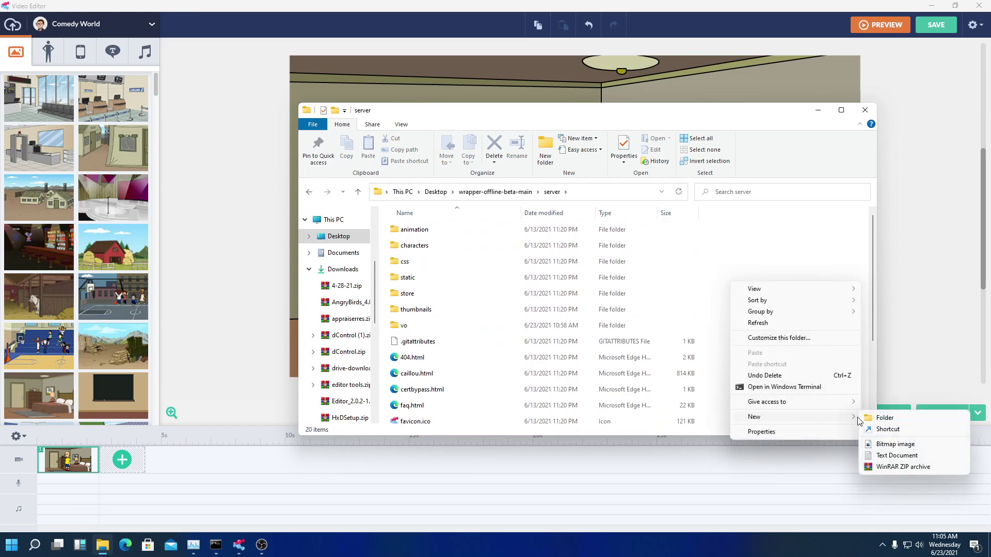
pyautogui.click(417, 327)
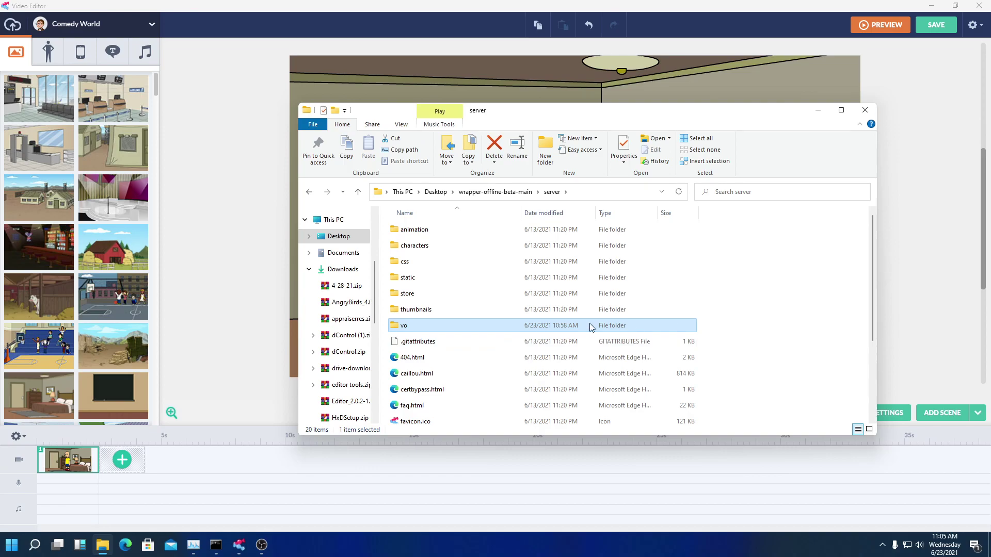
pyautogui.doubleClick(451, 326)
pyautogui.click(509, 197)
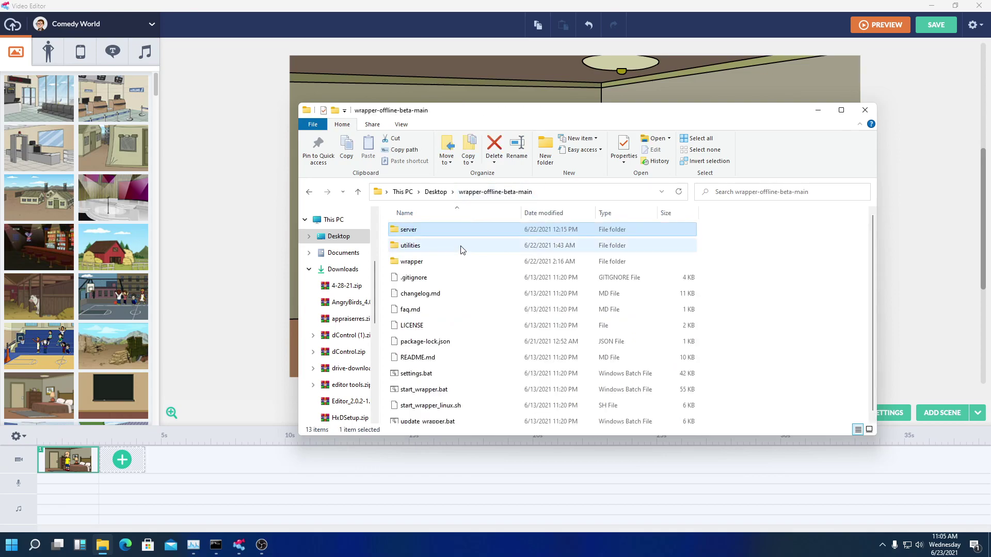
# - Launch balabolka.exe from the utilities\balabolka folder
pyautogui.click(430, 246)
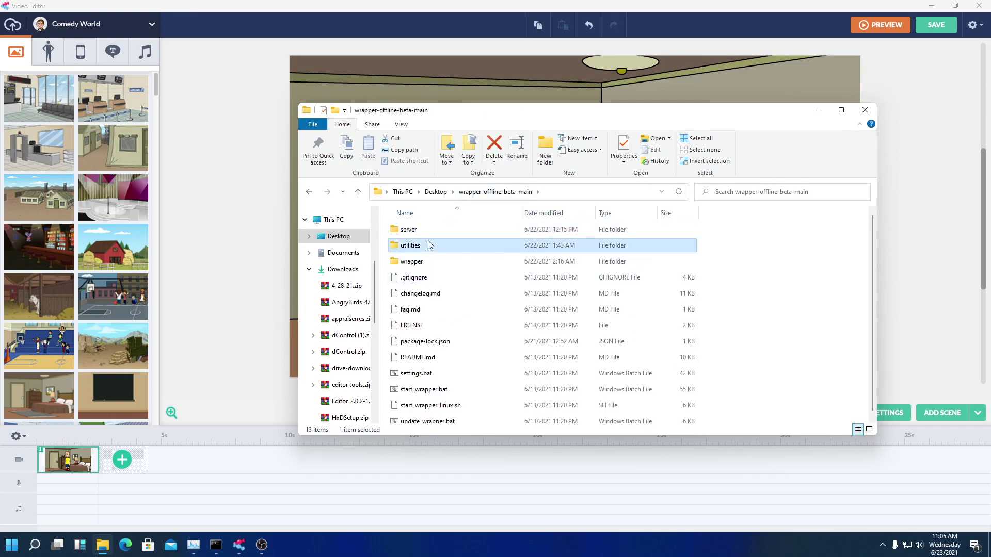
pyautogui.doubleClick(425, 245)
pyautogui.scroll(-3, 421, 320)
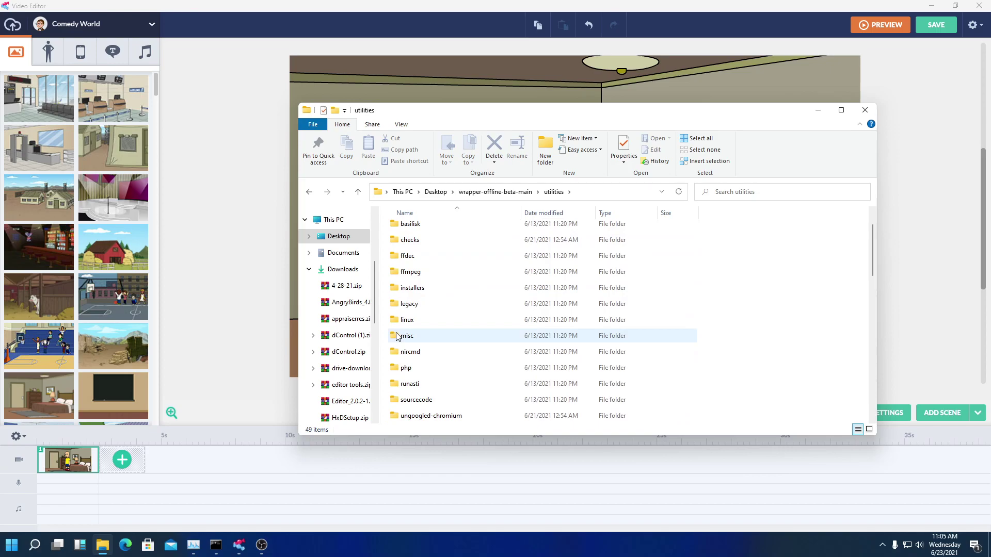
pyautogui.scroll(-5, 413, 365)
pyautogui.scroll(10, 408, 320)
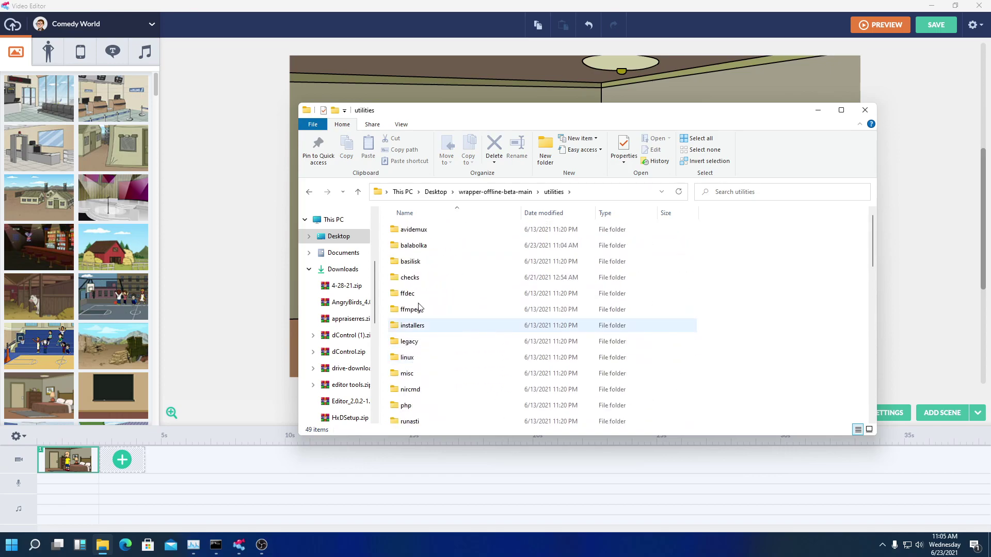
pyautogui.click(416, 246)
pyautogui.doubleClick(416, 248)
pyautogui.doubleClick(433, 357)
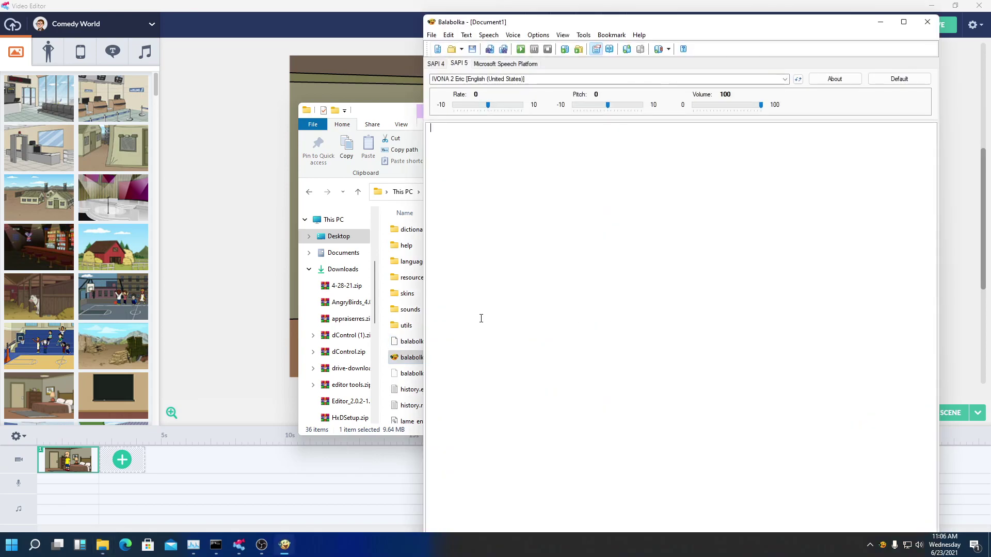
# - Shift the Balabolka window to the left
pyautogui.moveTo(530, 32); pyautogui.dragTo(468, 44)
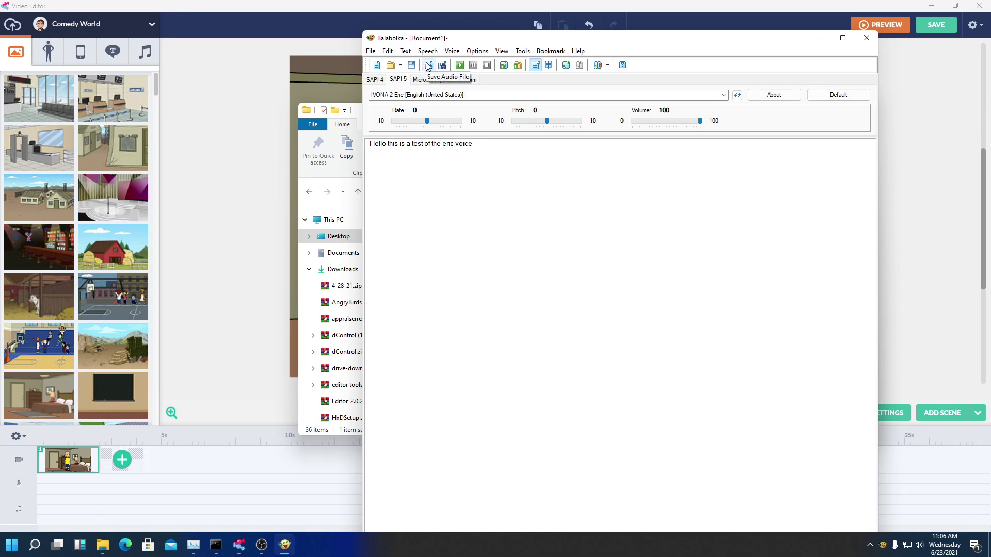
# - Save the speech as MP3 over rewriteable.mp3 in server\vo, confirming the overwrite
pyautogui.click(428, 66)
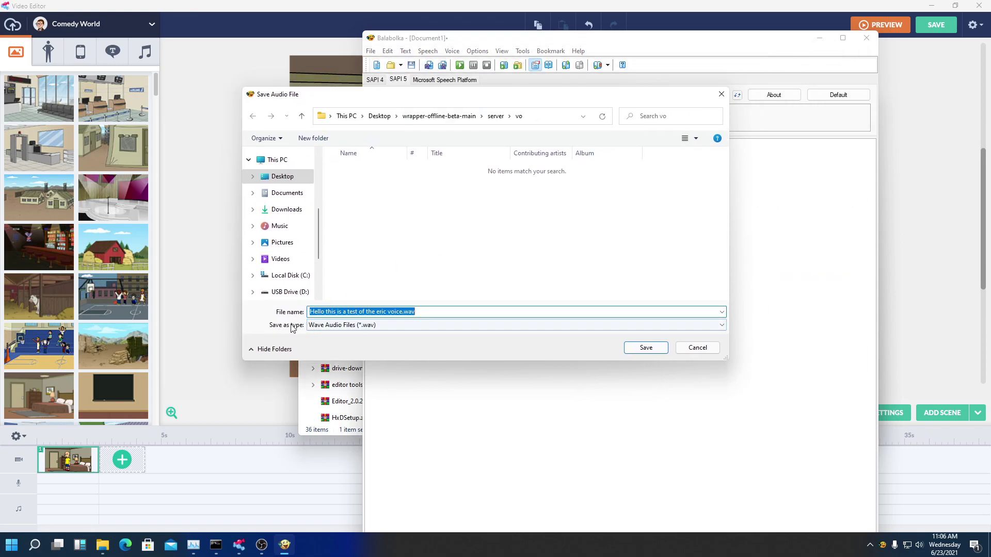
pyautogui.click(330, 327)
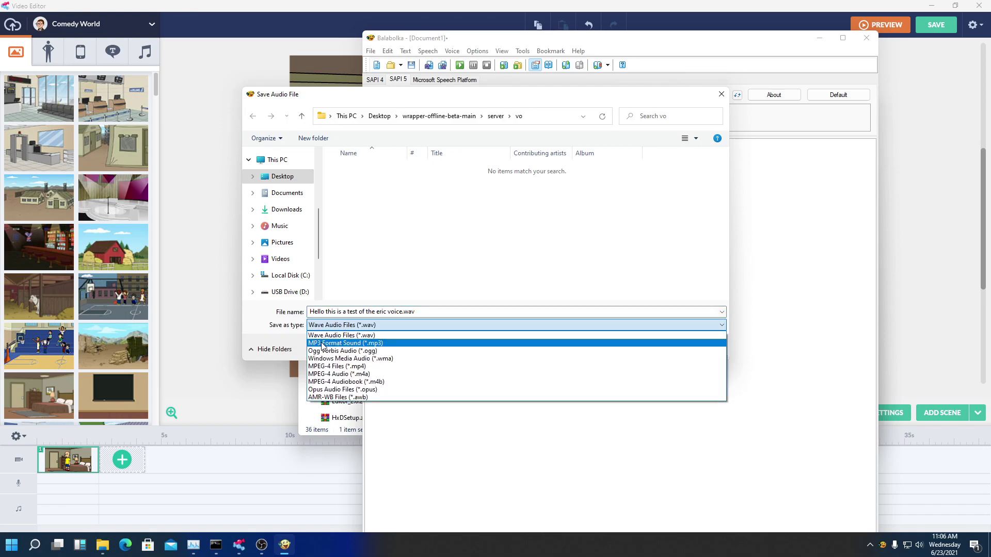
pyautogui.click(317, 345)
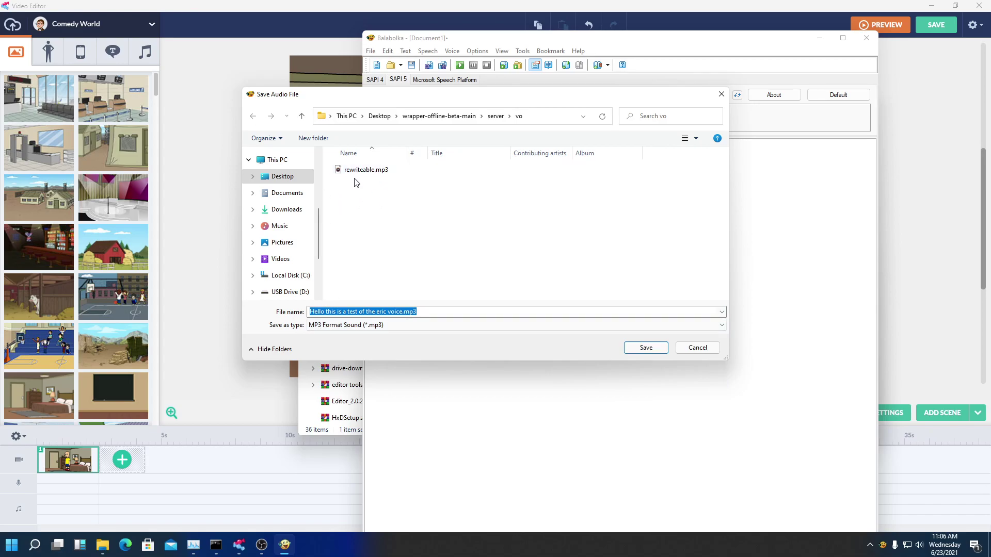
pyautogui.click(357, 172)
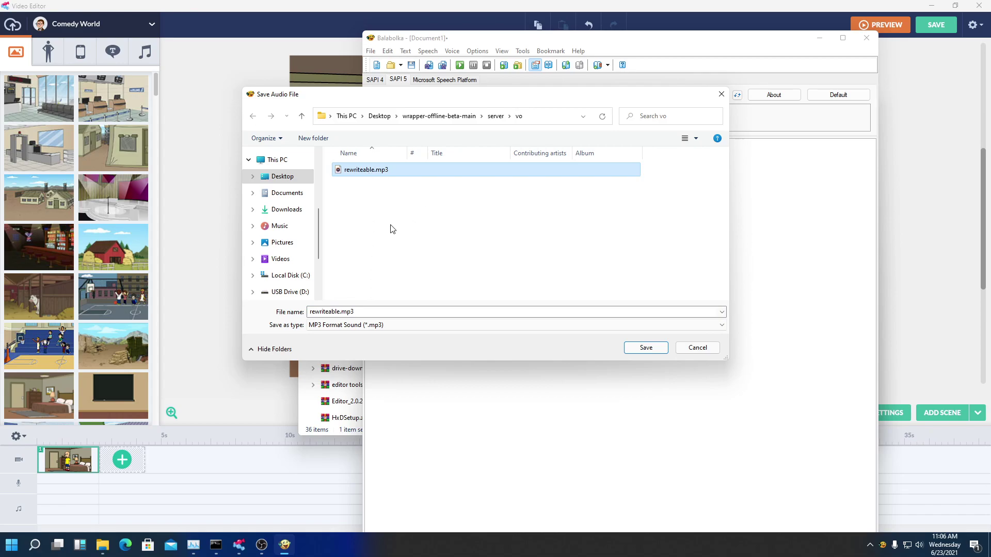
pyautogui.press('F2')
pyautogui.click(310, 312)
pyautogui.doubleClick(347, 312)
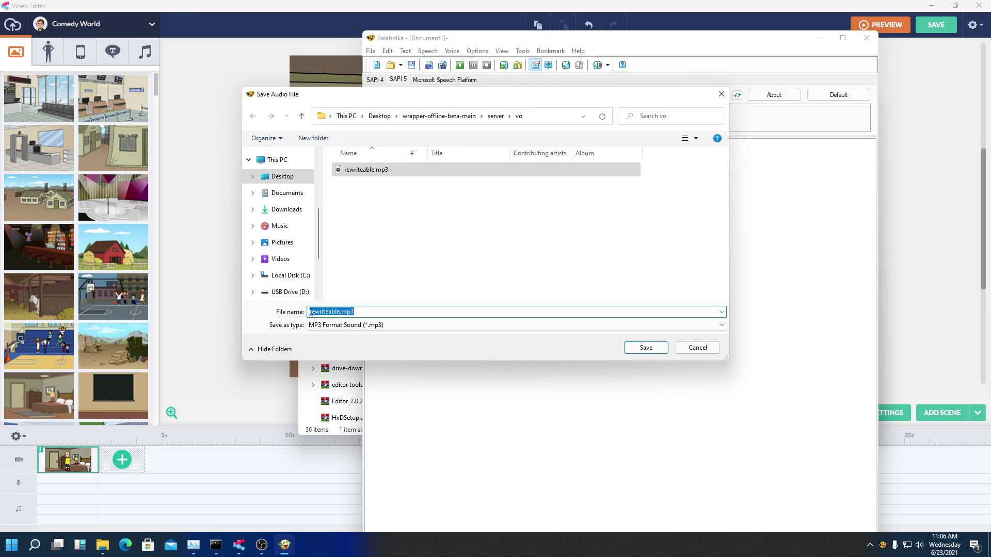
pyautogui.click(398, 191)
pyautogui.click(371, 167)
pyautogui.click(646, 348)
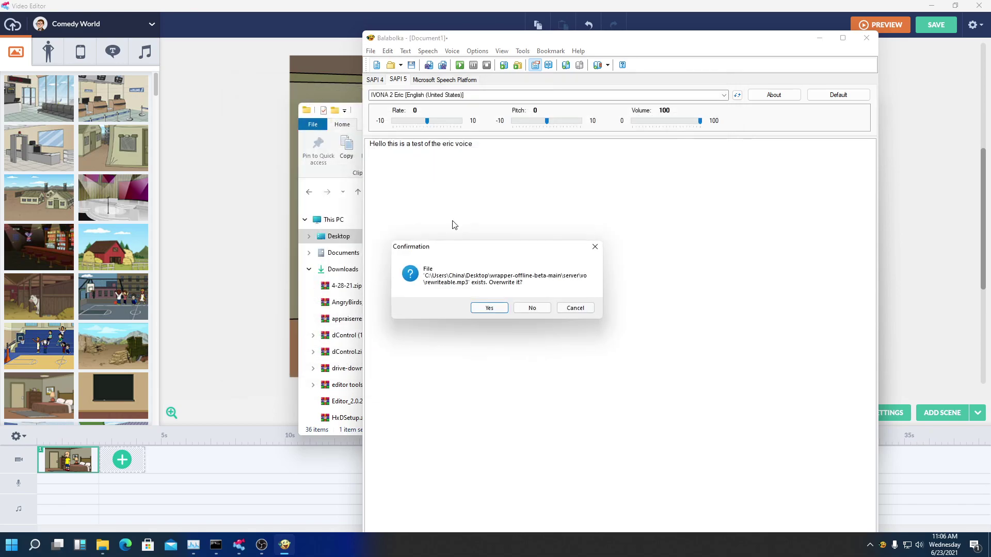
pyautogui.click(487, 308)
pyautogui.click(283, 153)
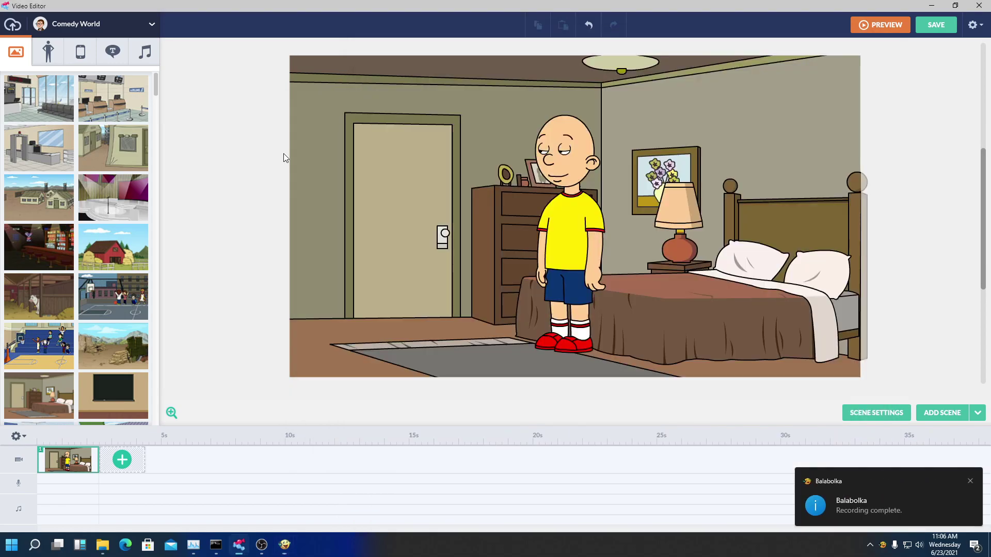
# - Select the bedroom character and start a text-to-speech dialog line
pyautogui.click(559, 172)
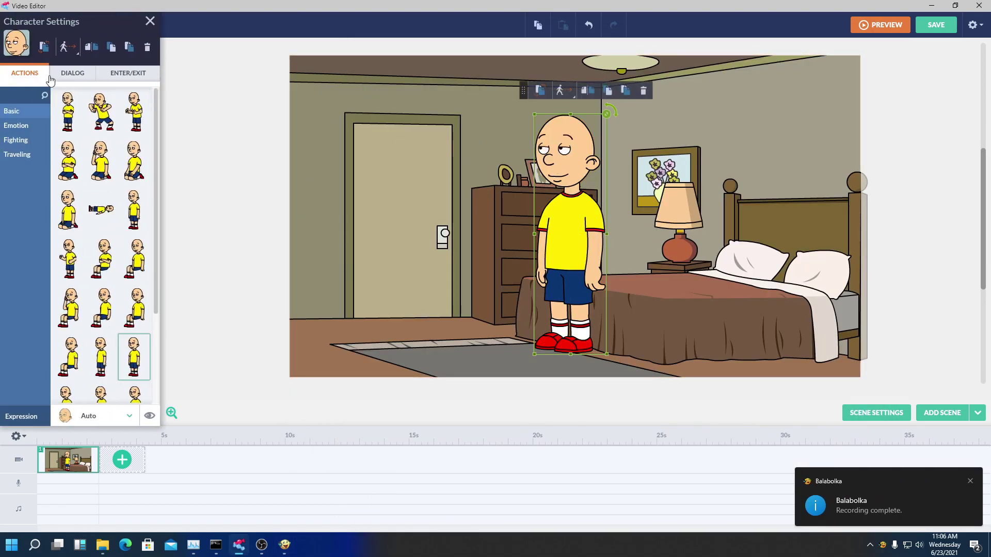
pyautogui.click(72, 74)
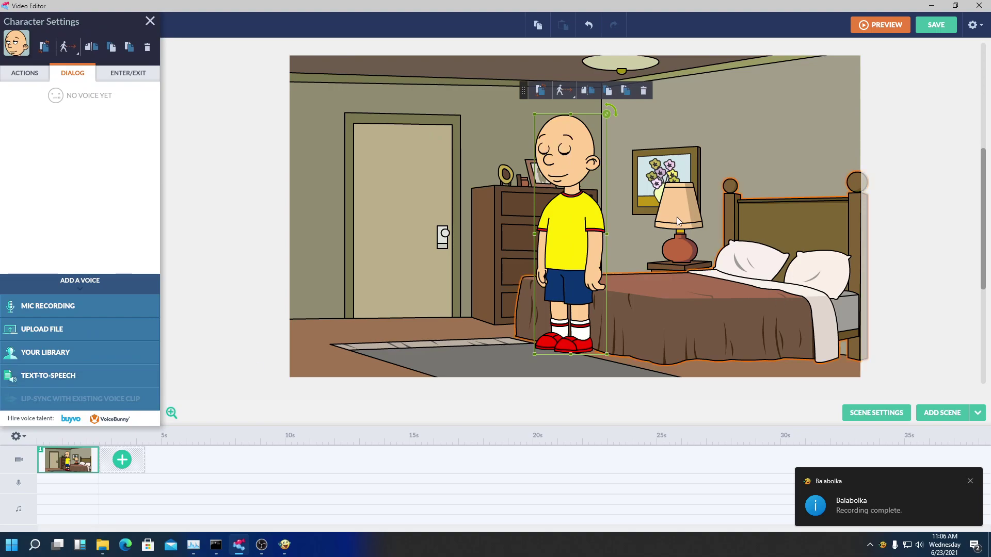
pyautogui.click(613, 191)
pyautogui.click(578, 217)
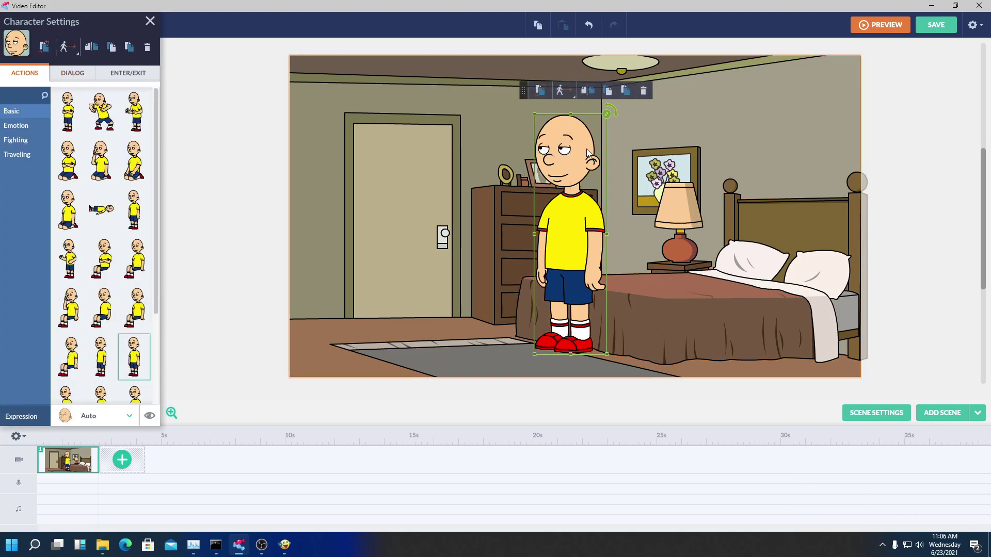
pyautogui.click(78, 75)
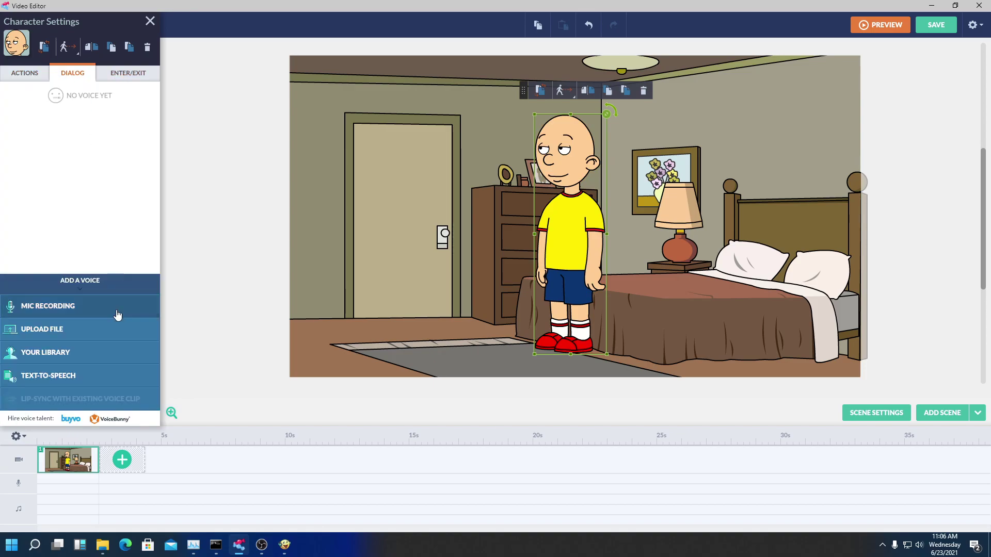
pyautogui.click(101, 376)
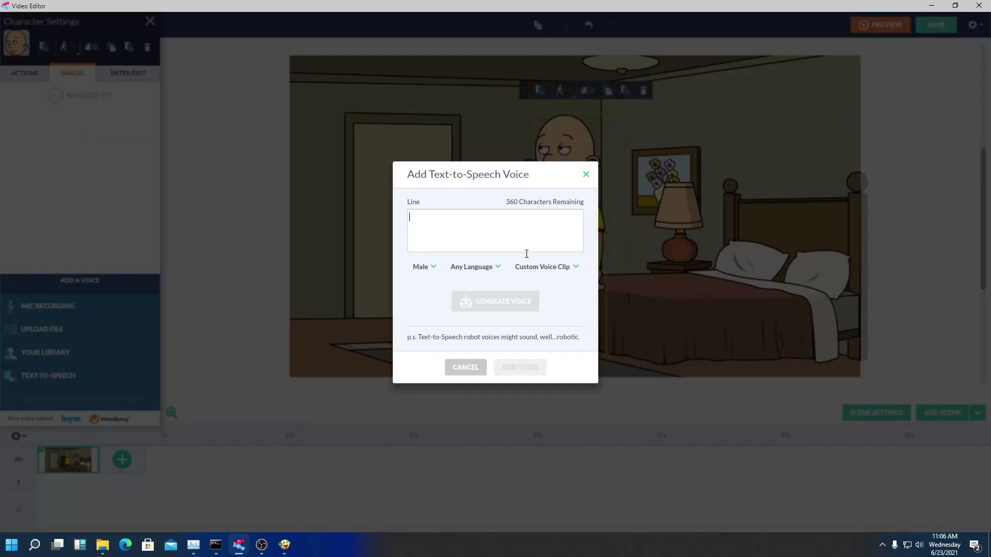
# - Keep Any Language with the Custom Voice Clip voice
pyautogui.click(474, 273)
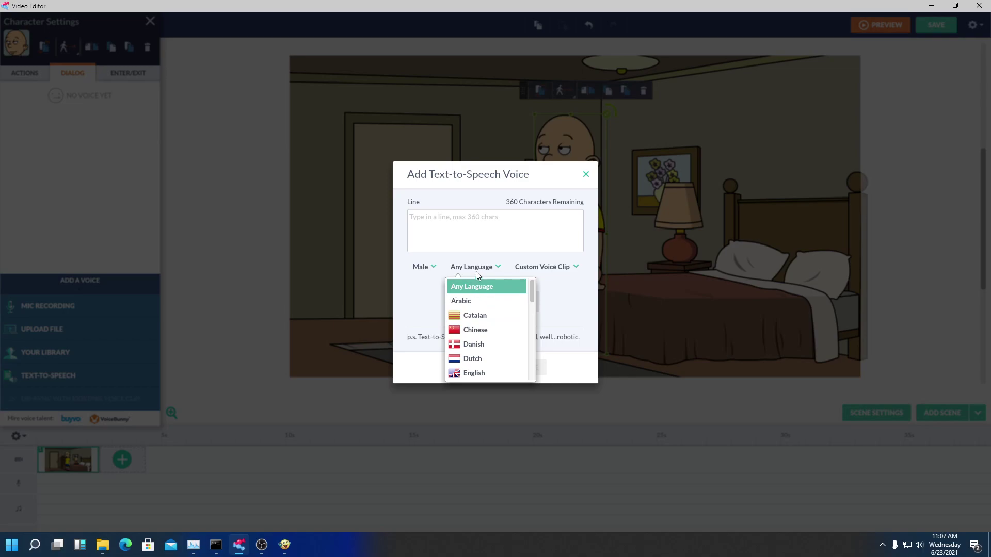
pyautogui.scroll(-2, 481, 338)
pyautogui.click(472, 288)
pyautogui.click(476, 278)
pyautogui.scroll(2, 497, 308)
pyautogui.click(495, 285)
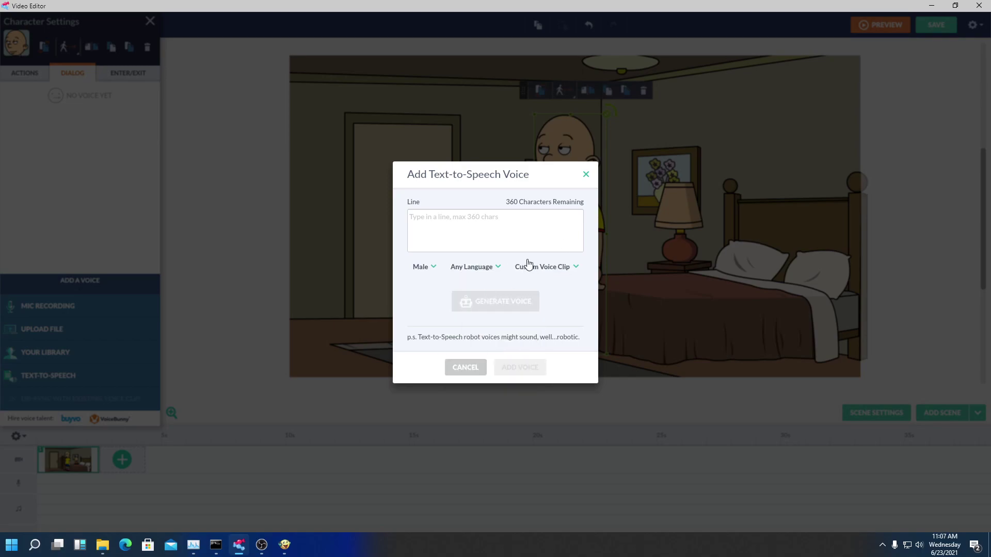
pyautogui.click(542, 268)
pyautogui.click(527, 272)
# - Generate and add the line 'uhjl', then add a second bedroom scene
pyautogui.click(517, 243)
pyautogui.write('uhjl')
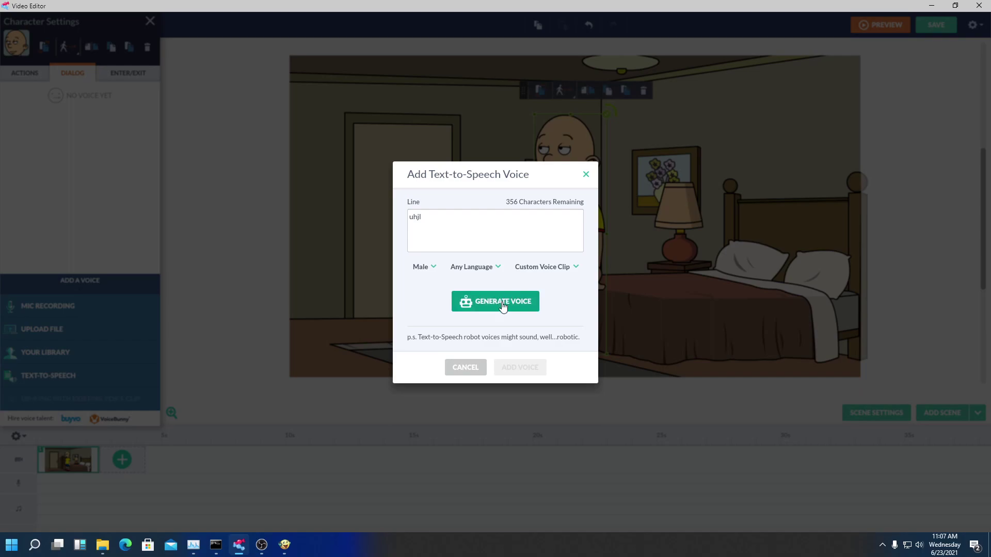
pyautogui.click(491, 305)
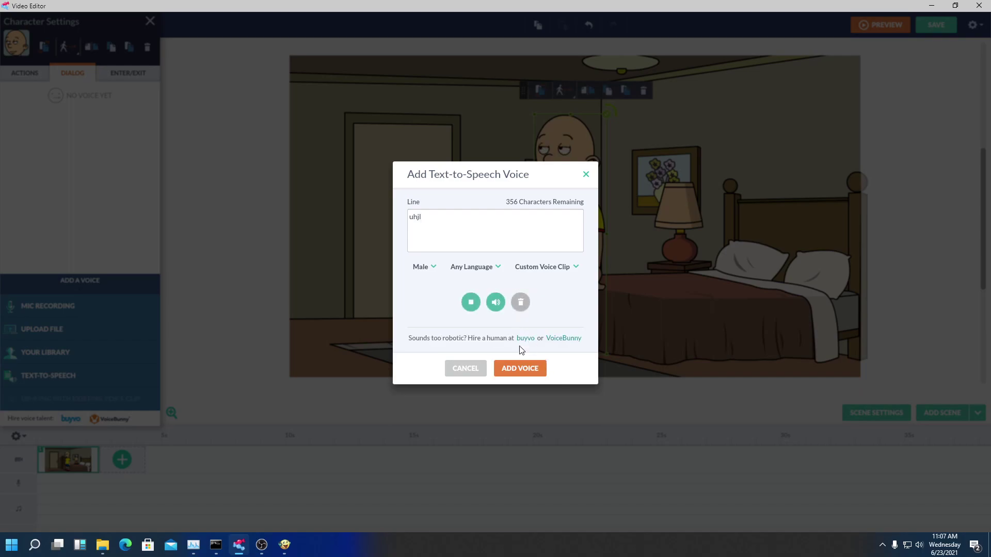
pyautogui.click(512, 370)
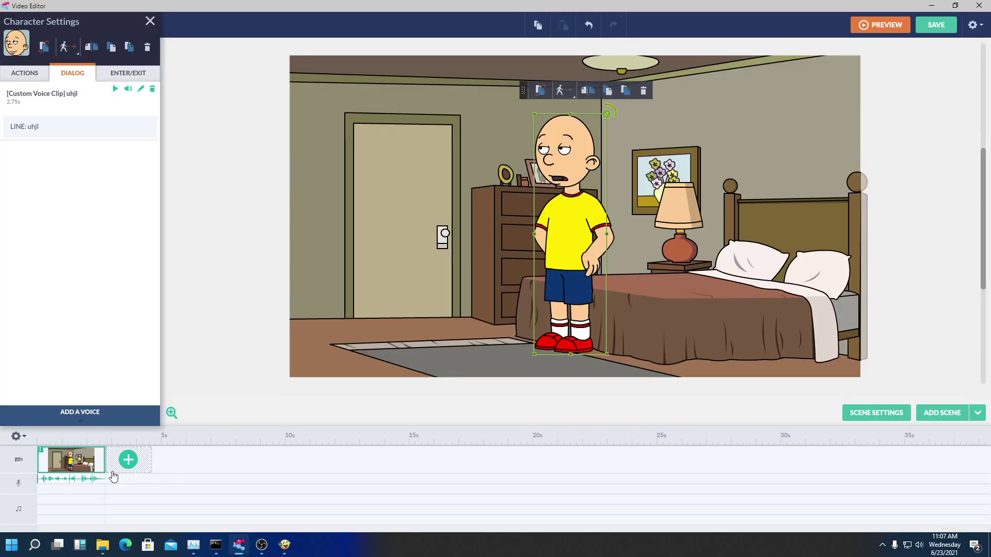
pyautogui.click(128, 460)
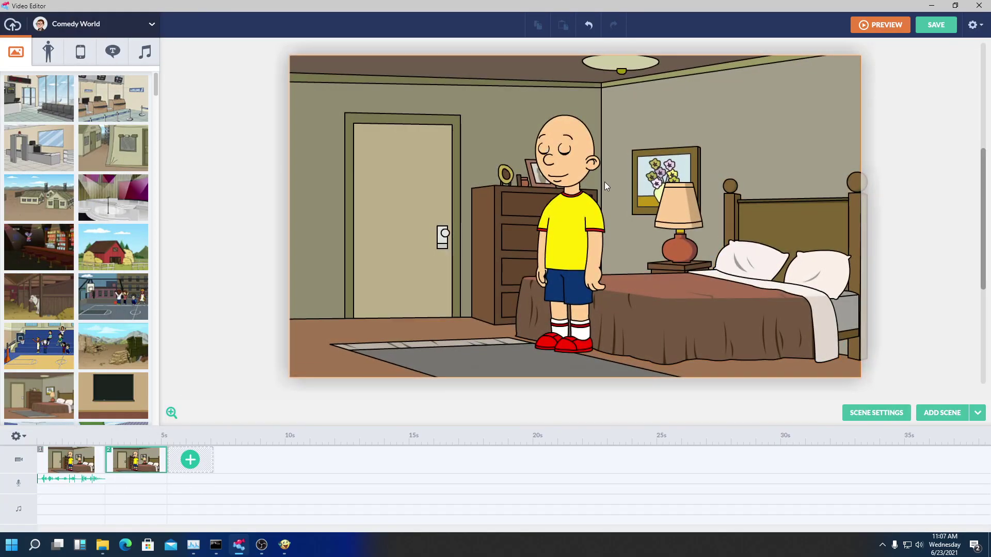
pyautogui.rightClick(88, 492)
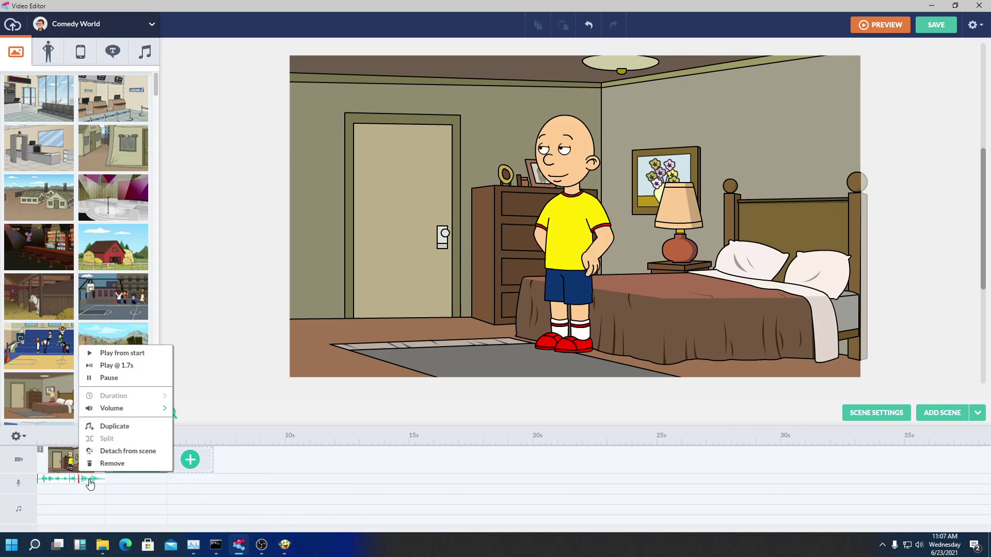
# - In Balabolka, replace the text with 'grounded for 43 chars'
pyautogui.click(285, 546)
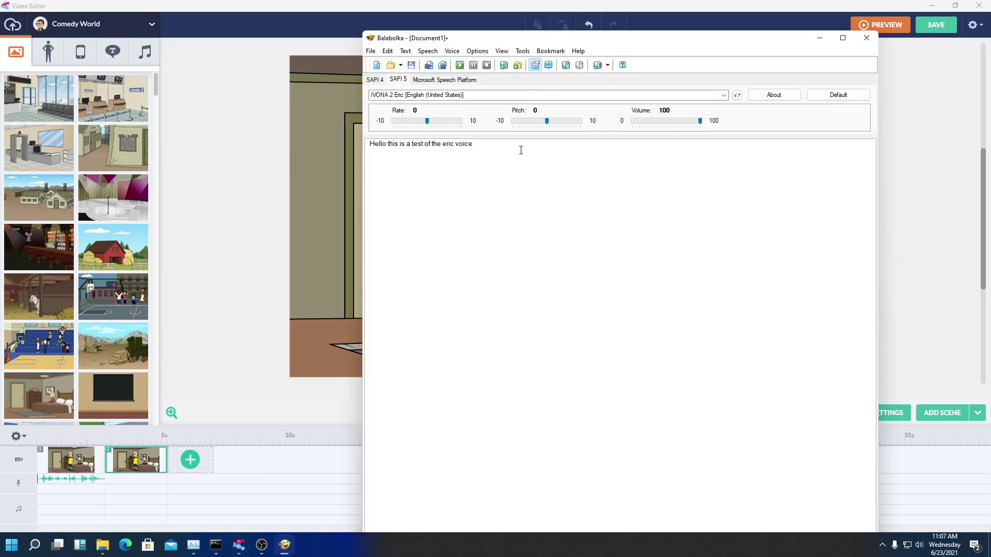
pyautogui.hotkey('ctrl', 'a')
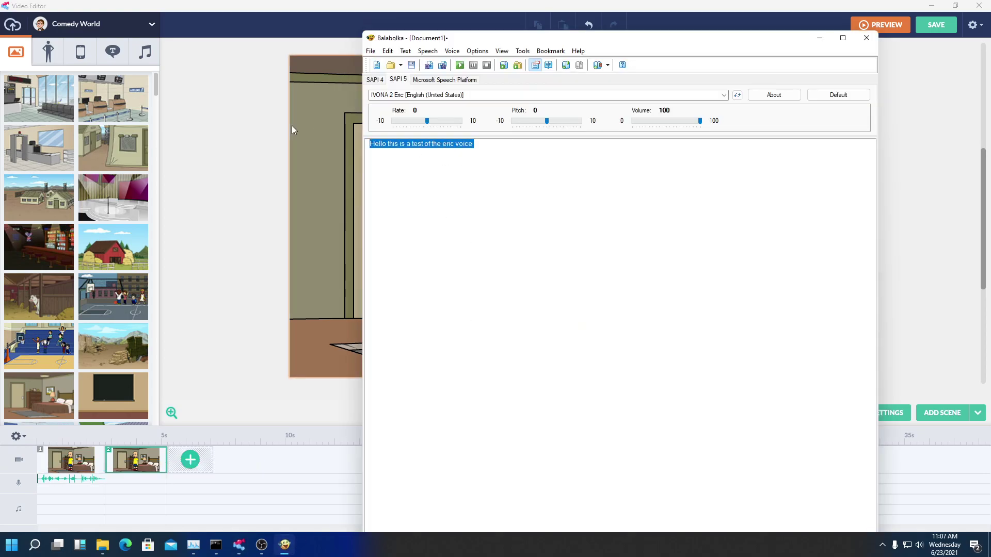
pyautogui.write('gorunded for')
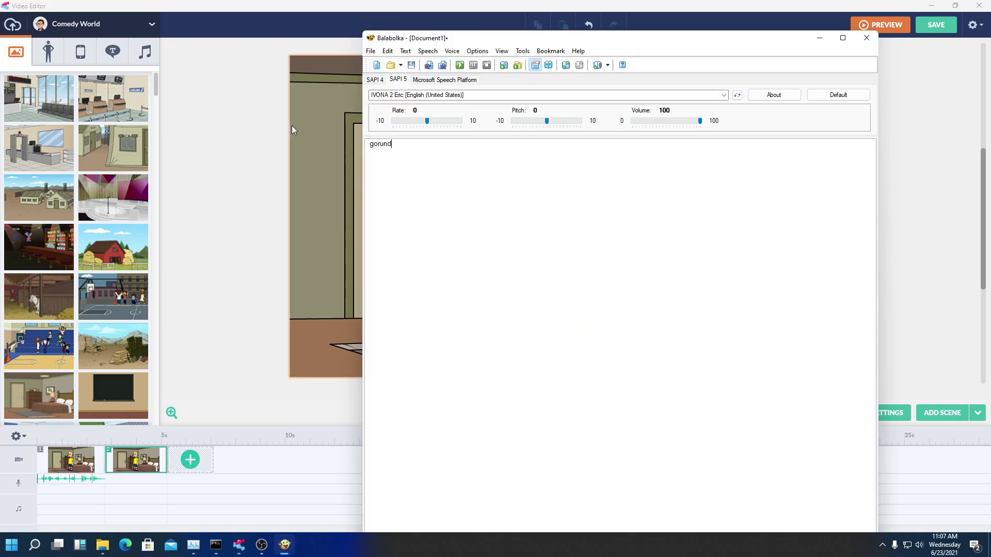
pyautogui.hotkey('ctrl', 'a')
pyautogui.press('BackSpace')
pyautogui.write('grounded f')
pyautogui.press('BackSpace')
pyautogui.press('BackSpace')
pyautogui.press('BackSpace')
pyautogui.press('BackSpace')
pyautogui.press('BackSpace')
pyautogui.press('BackSpace')
pyautogui.write('nded for 43 chars')
# - Save it as MP3 over rewriteable.mp3 and select the second scene's character
pyautogui.click(429, 66)
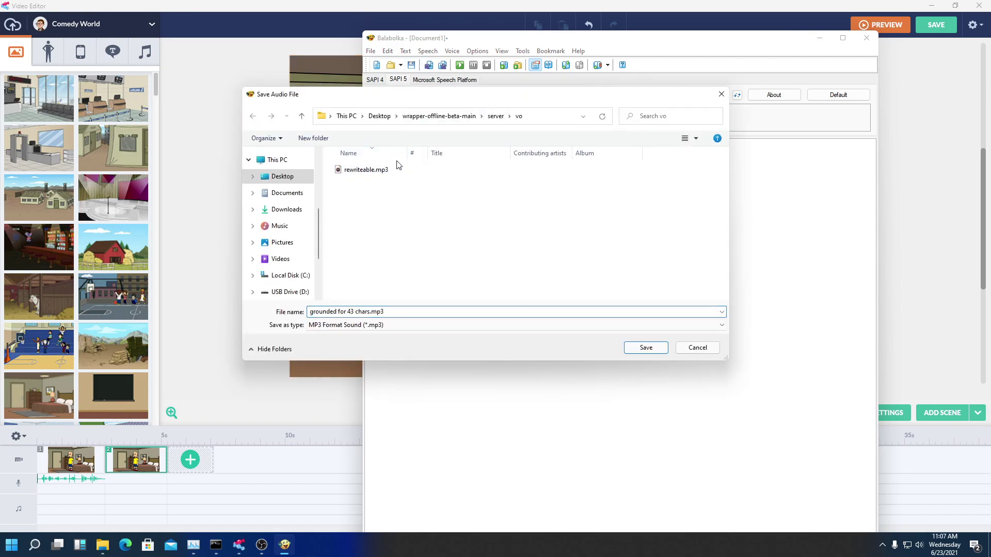
pyautogui.click(399, 169)
pyautogui.click(654, 352)
pyautogui.click(487, 308)
pyautogui.click(298, 143)
pyautogui.click(593, 201)
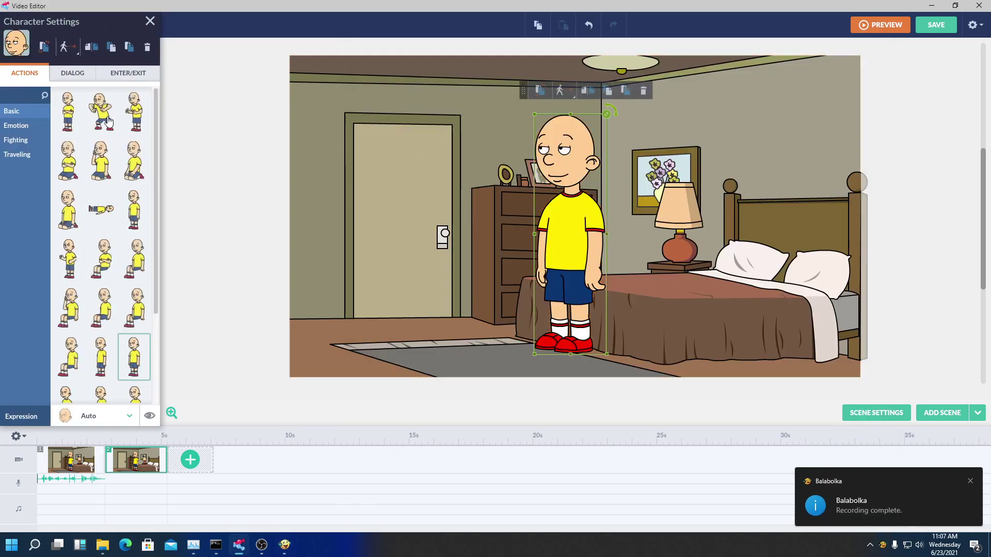
# - Give the second-scene character a text-to-speech line ';.,' using Custom Voice Clip
pyautogui.click(75, 78)
pyautogui.click(73, 377)
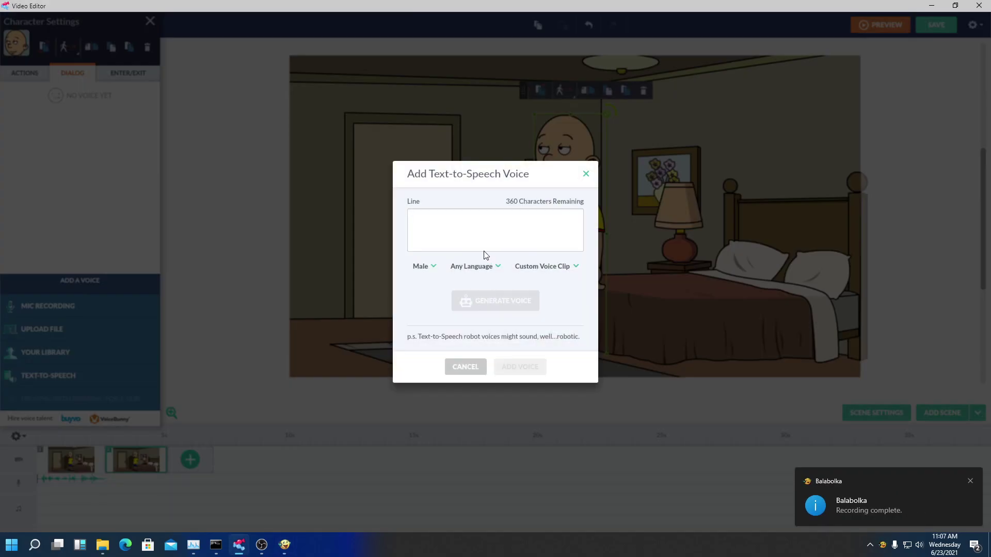
pyautogui.write(';.,')
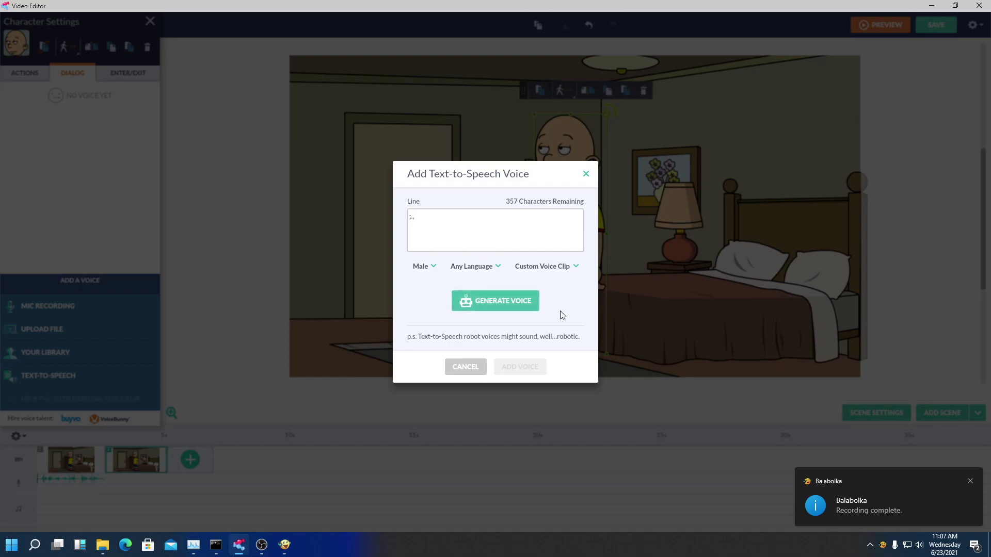
pyautogui.click(497, 304)
pyautogui.click(521, 367)
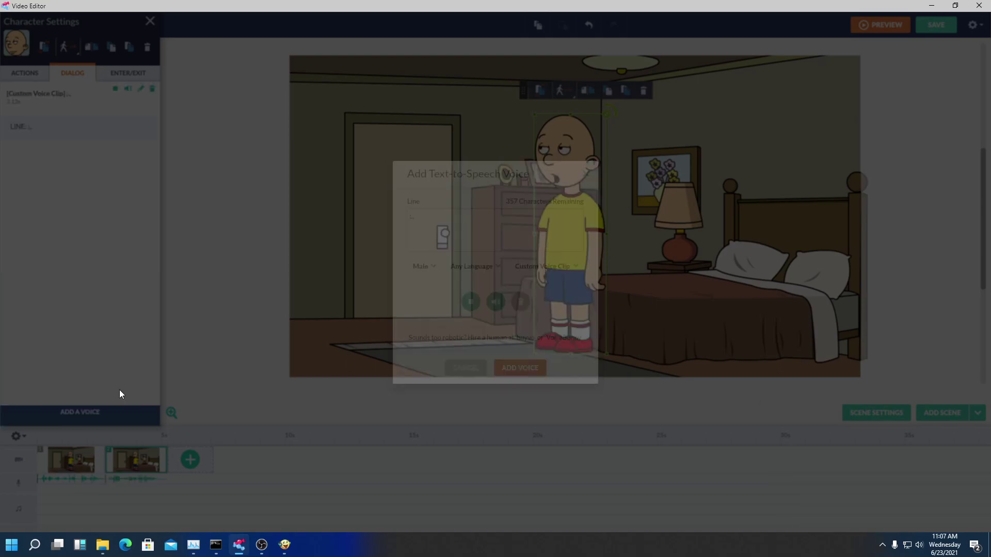
# - Save the video with Save Only and preview it
pyautogui.click(936, 25)
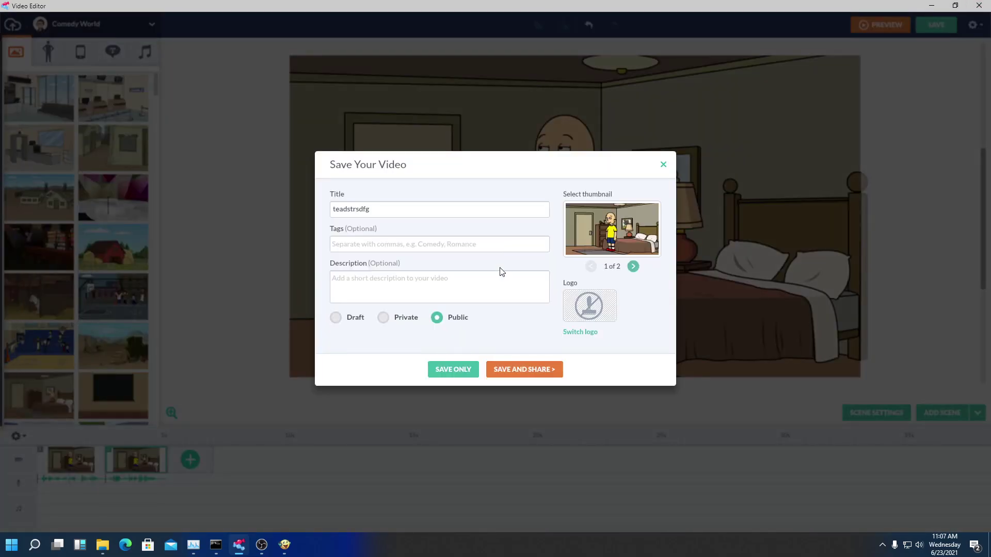
pyautogui.click(452, 370)
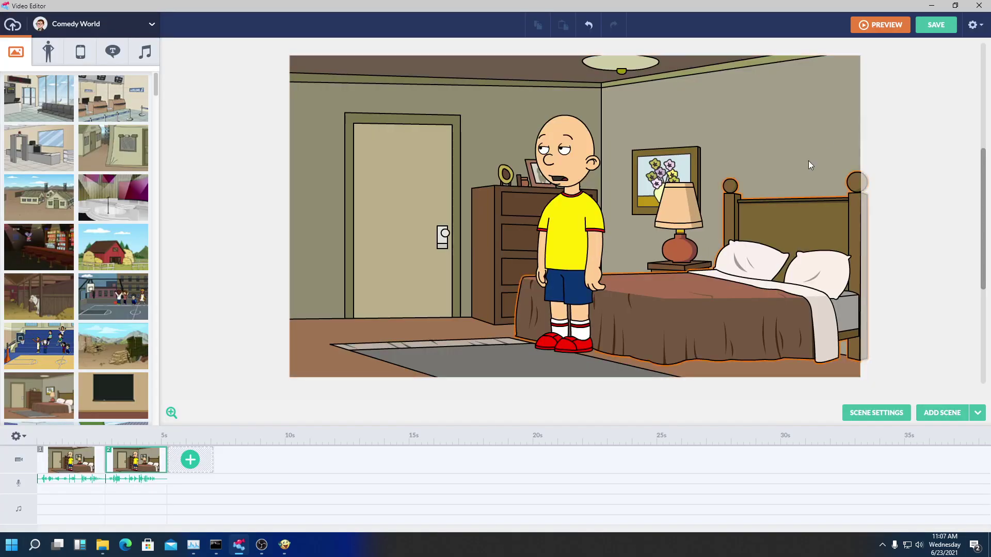
pyautogui.click(880, 24)
# - Confirm with OK so the saved two-scene bedroom video plays in the browser Video Player
pyautogui.click(540, 69)
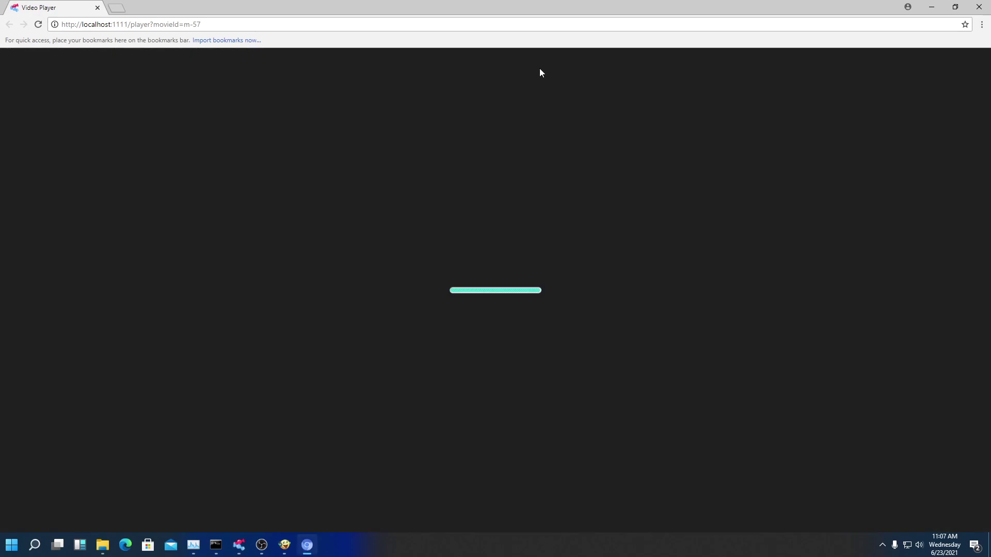